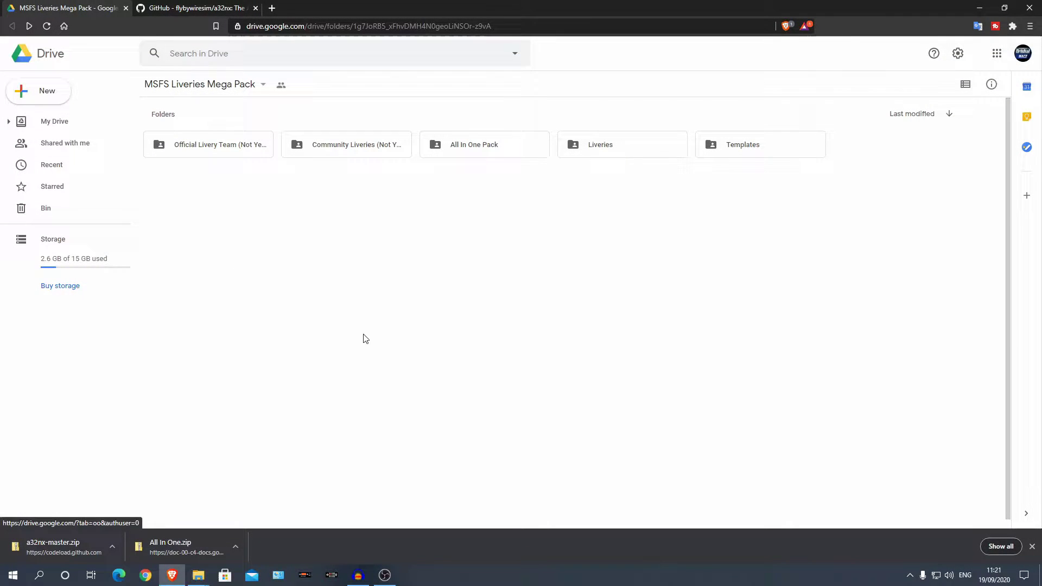
Step: Examine the flybywiresim/a32nx repository on GitHub, including its file list, installation instructions and list of added features
click(187, 9)
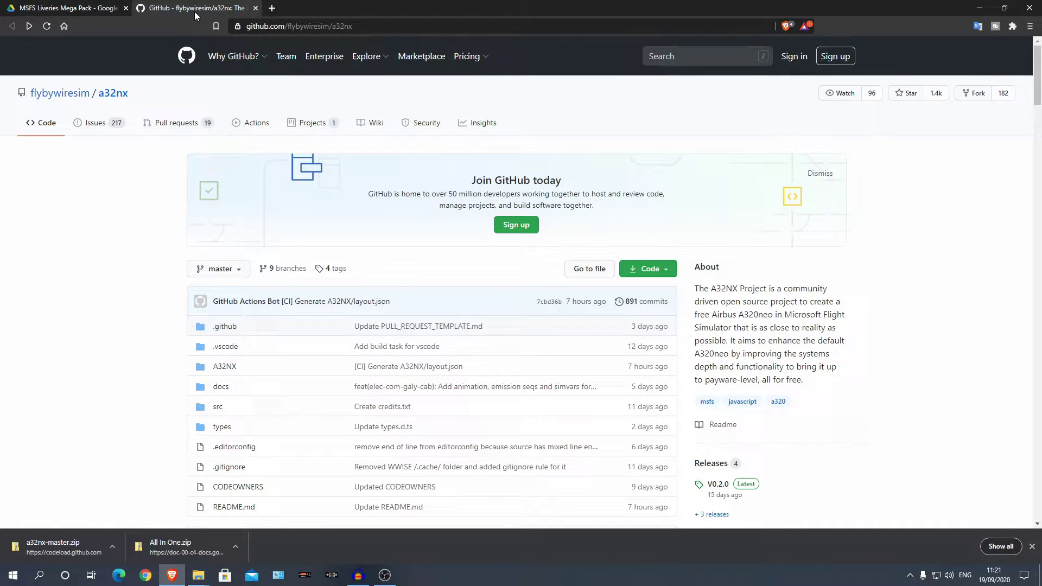
scroll(287, 361, down, 2)
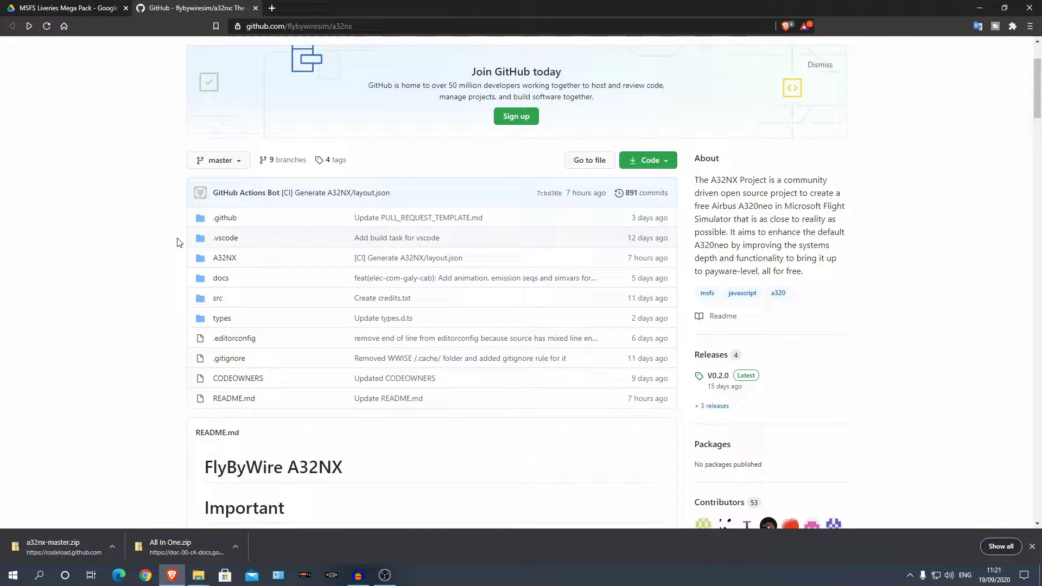
scroll(179, 242, up, 2)
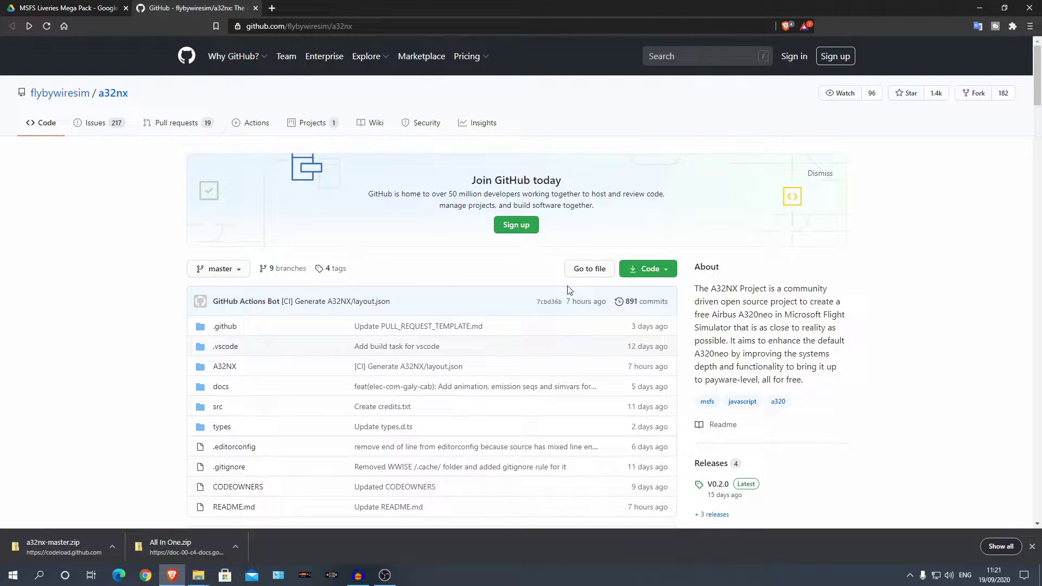
scroll(568, 290, down, 1)
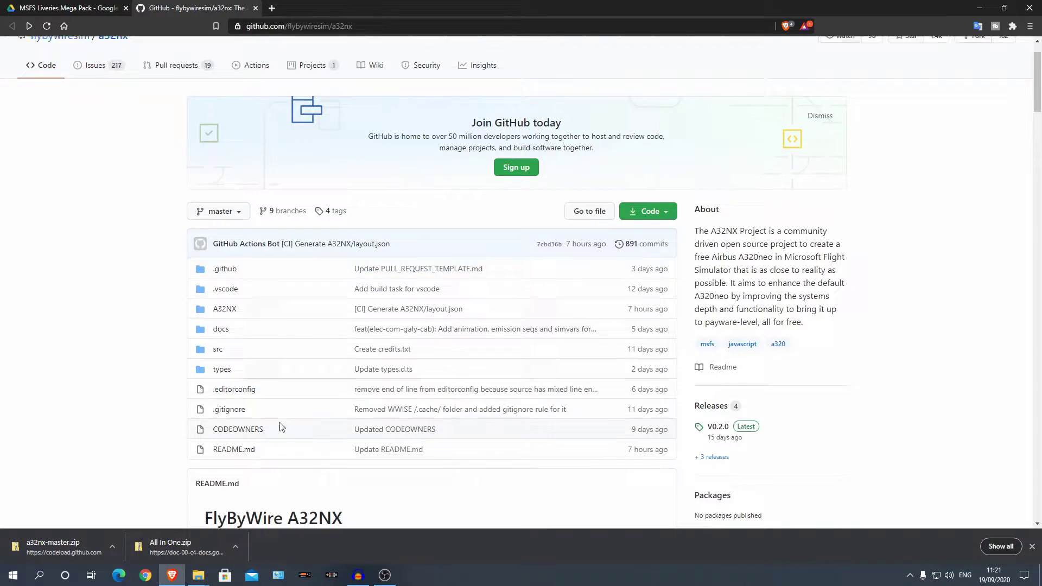
scroll(282, 427, down, 10)
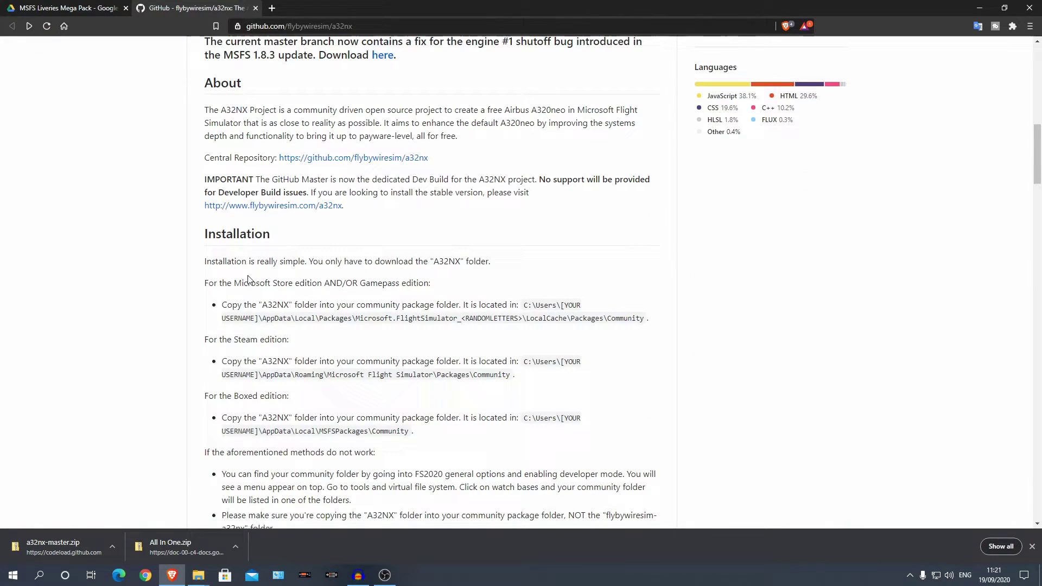
scroll(262, 307, down, 8)
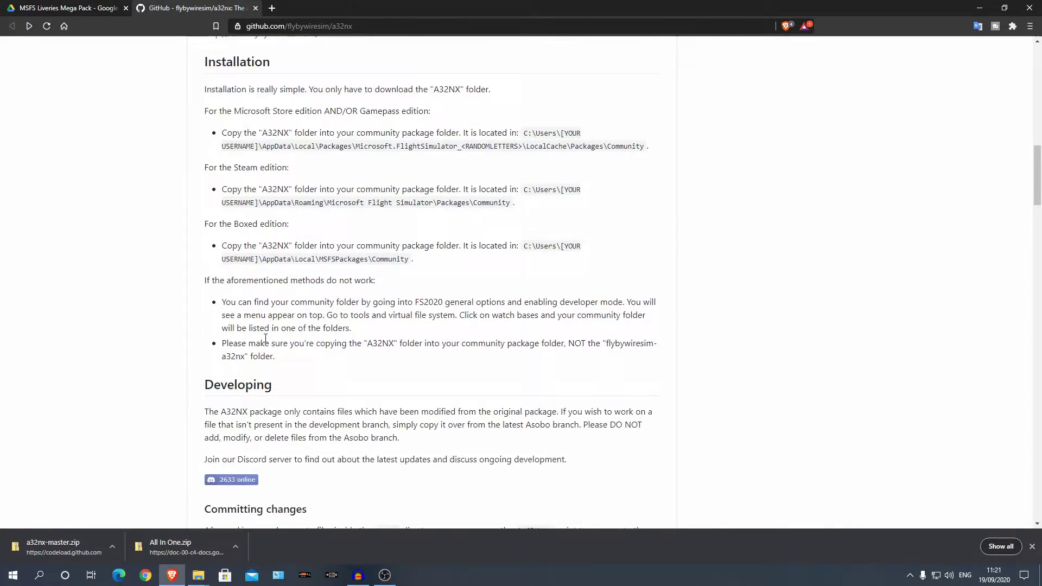
scroll(238, 266, down, 3)
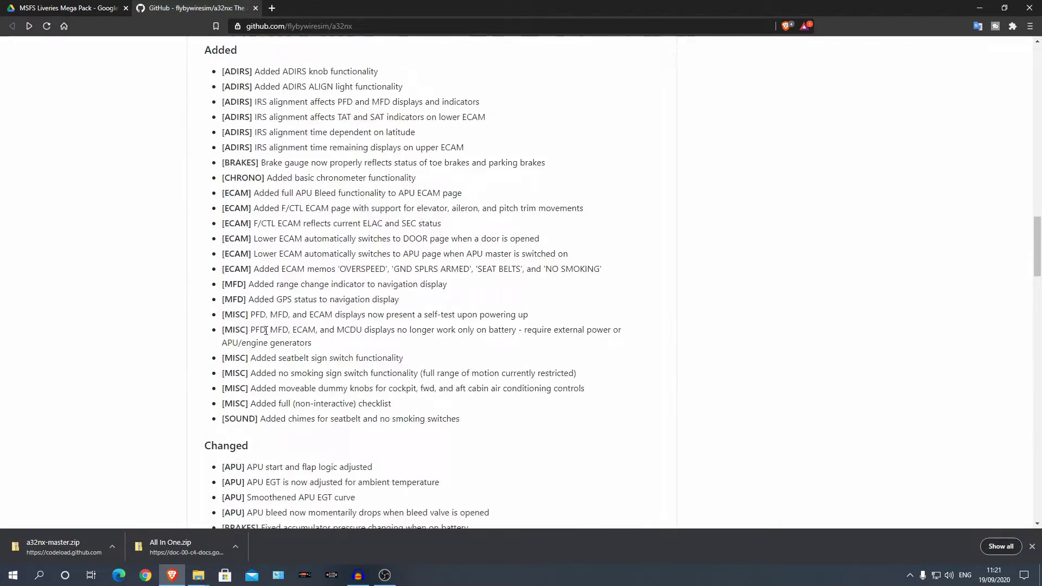
scroll(269, 325, up, 20)
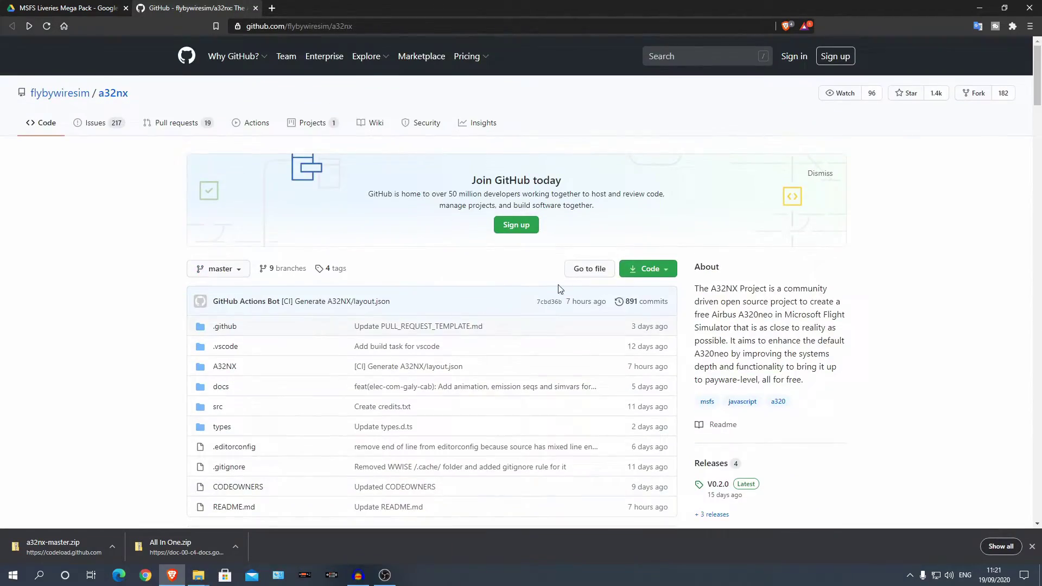
Step: View the repository's code download options, including the ZIP download, and close them again
scroll(752, 259, down, 2)
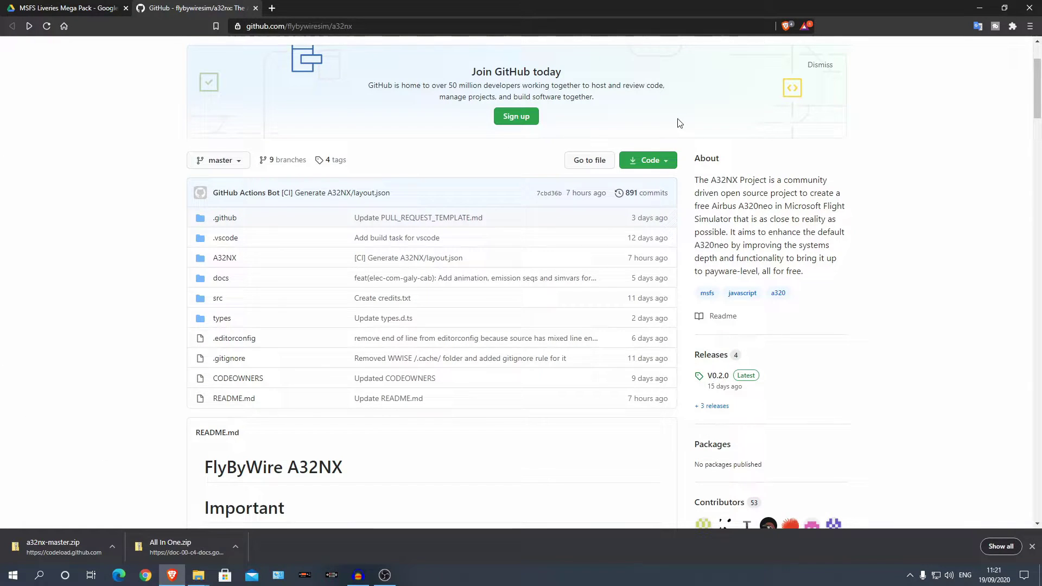
click(665, 162)
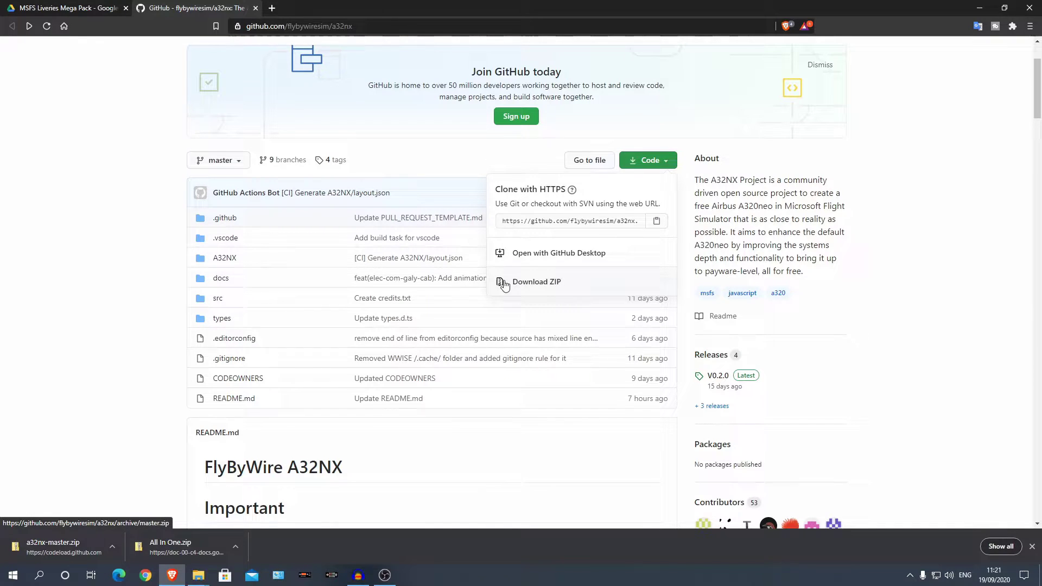
click(133, 252)
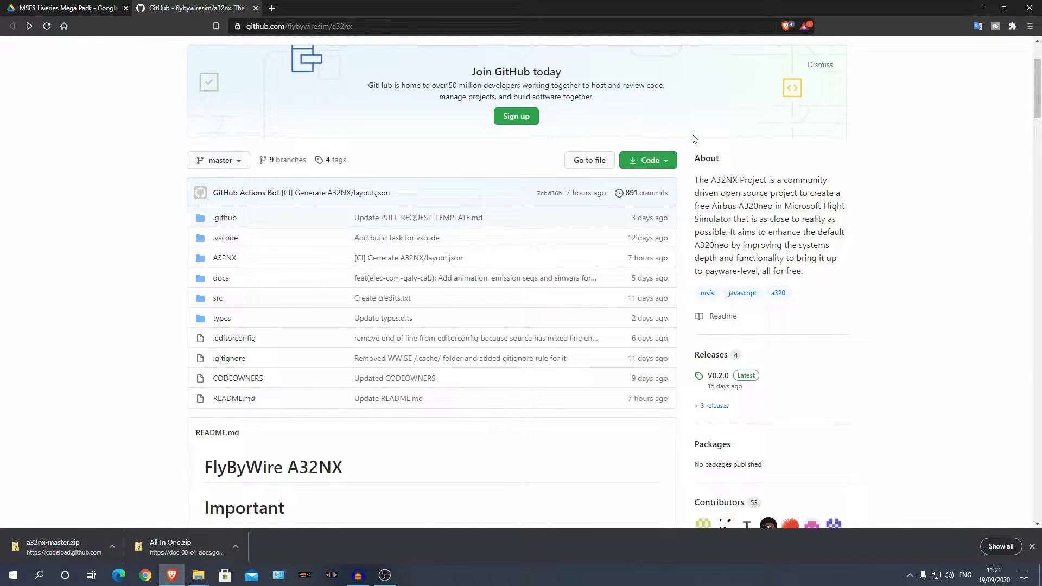
click(654, 162)
click(54, 259)
Step: Switch to File Explorer's aircraft folder and extract a32nx-master.zip into an a32nx-master folder there
mouse_move(198, 575)
click(221, 554)
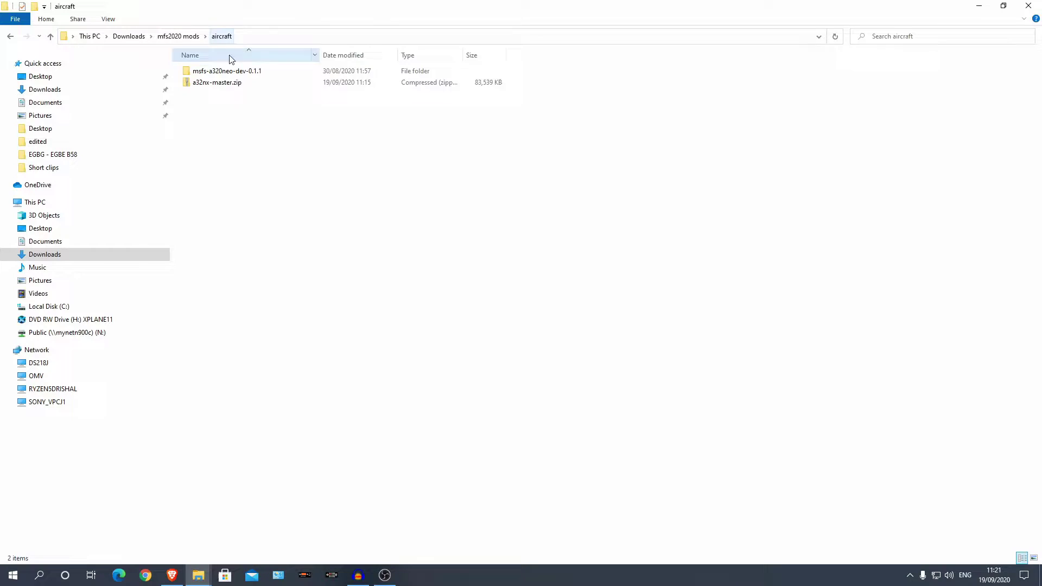
click(216, 72)
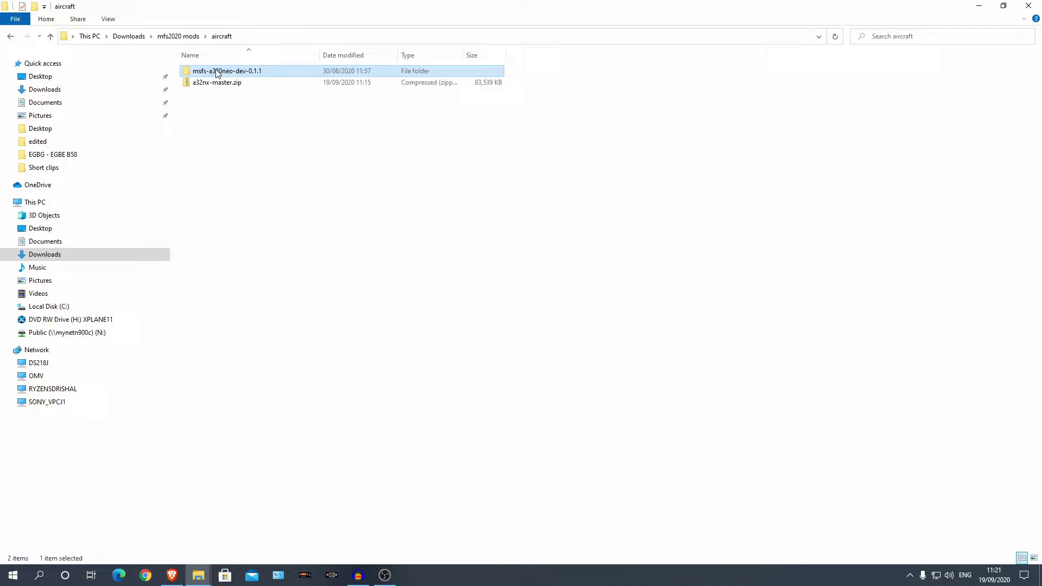
click(201, 85)
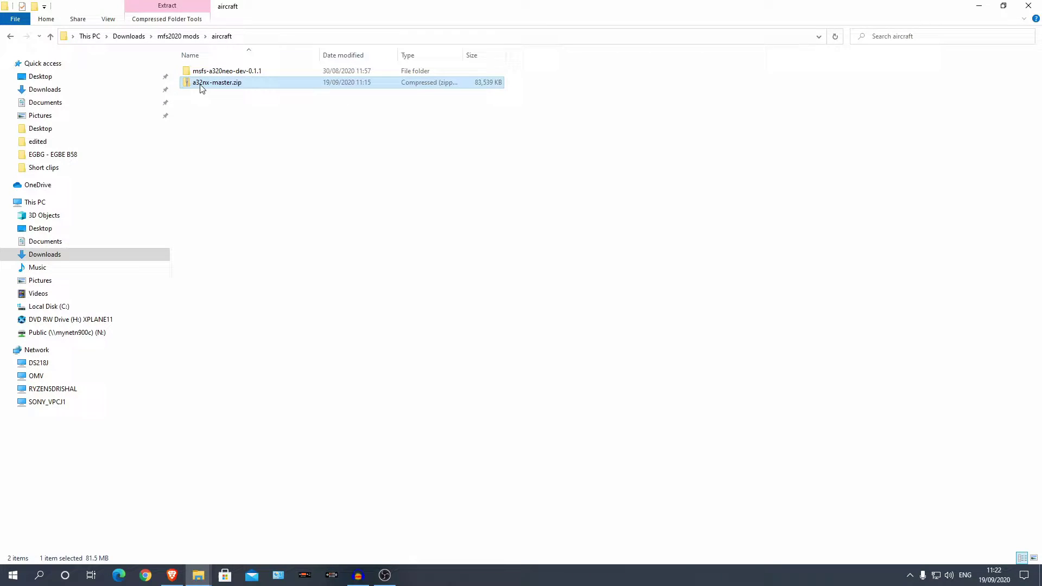
right_click(228, 90)
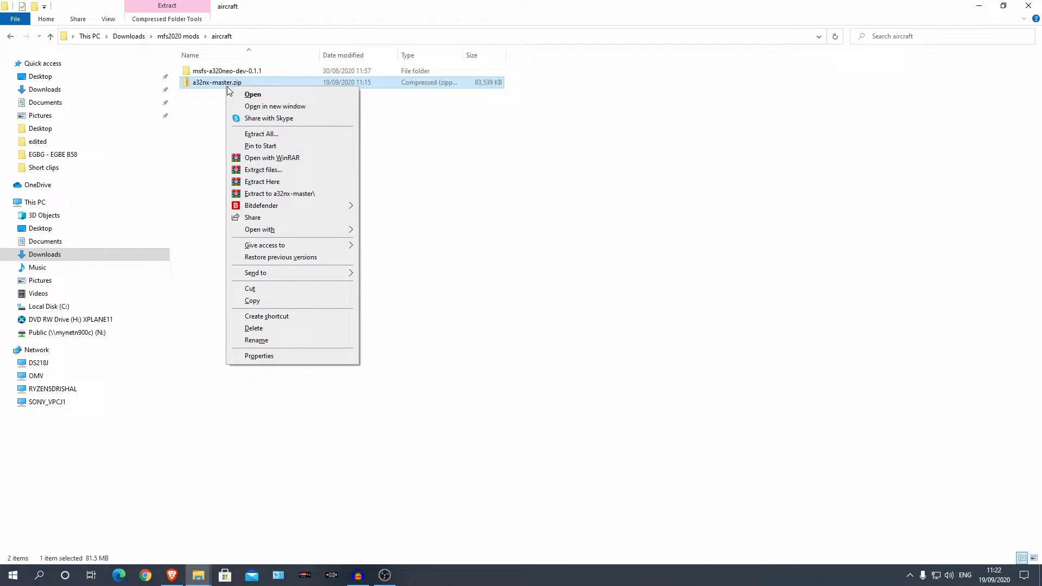
click(262, 134)
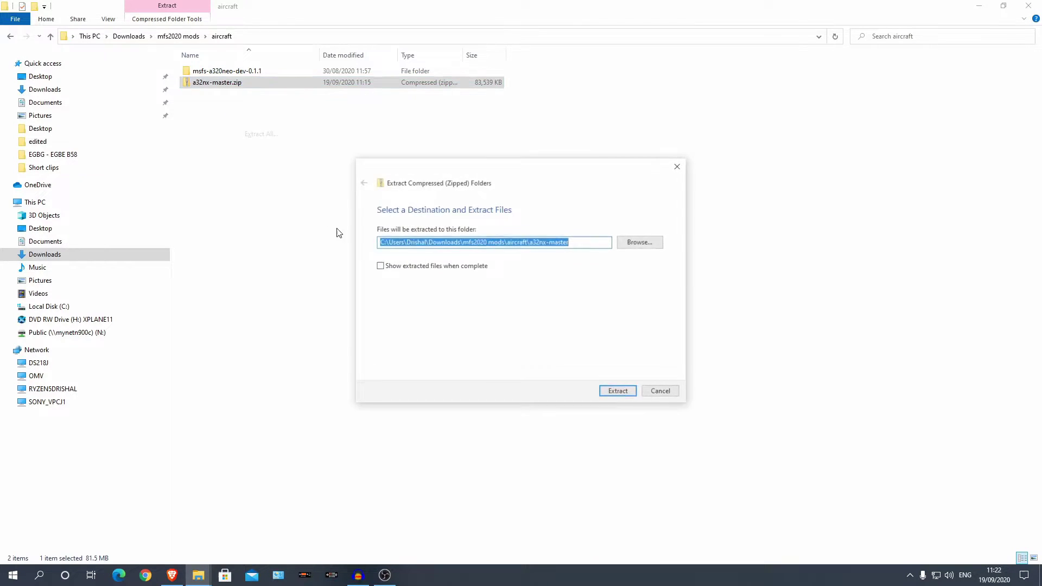
click(618, 392)
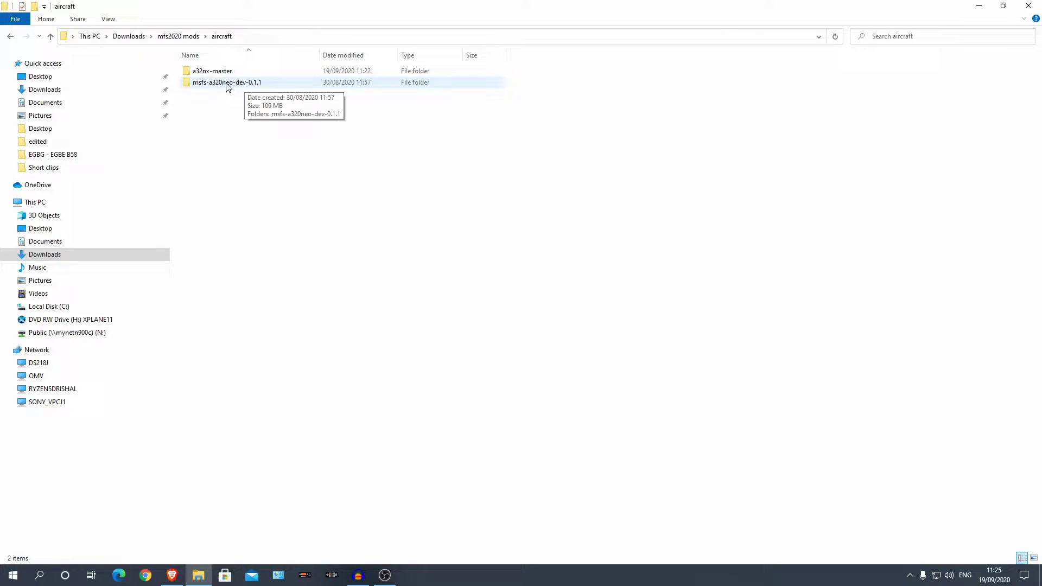
Step: Go into the nested a32nx-master folder, check the contents of its A32NX folder, and copy that A32NX folder
double_click(224, 73)
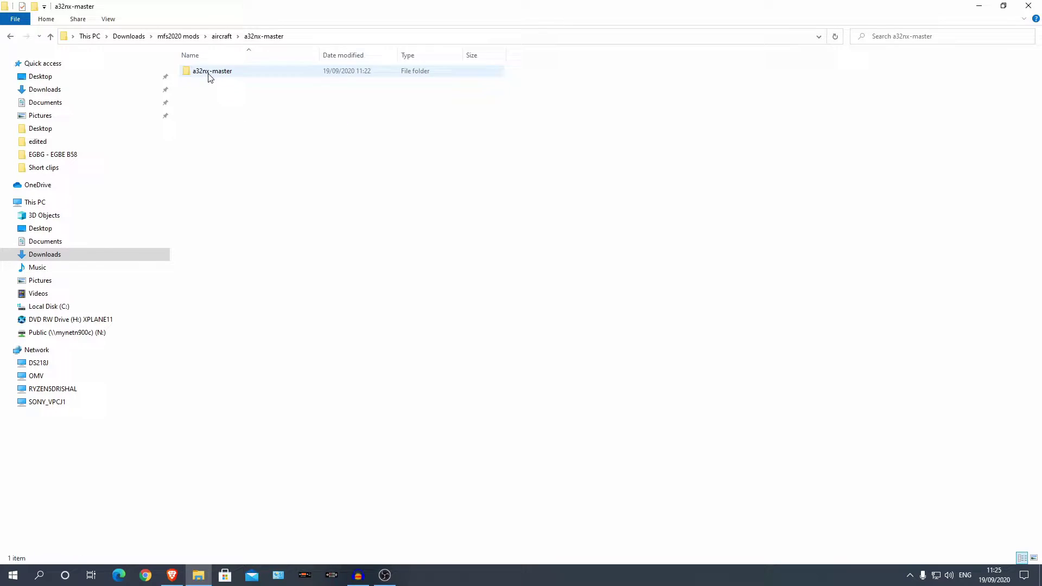
double_click(221, 77)
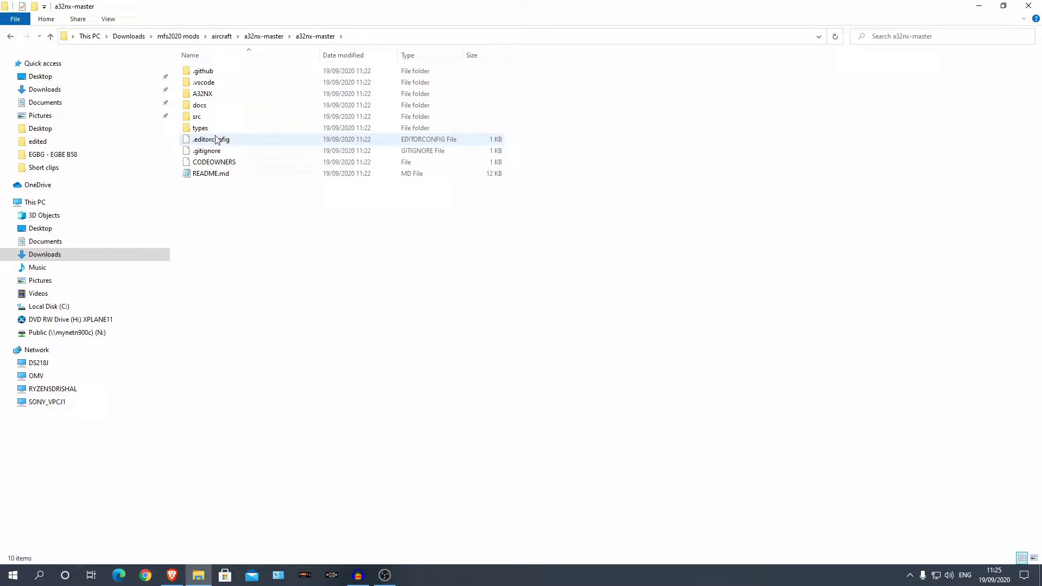
double_click(204, 94)
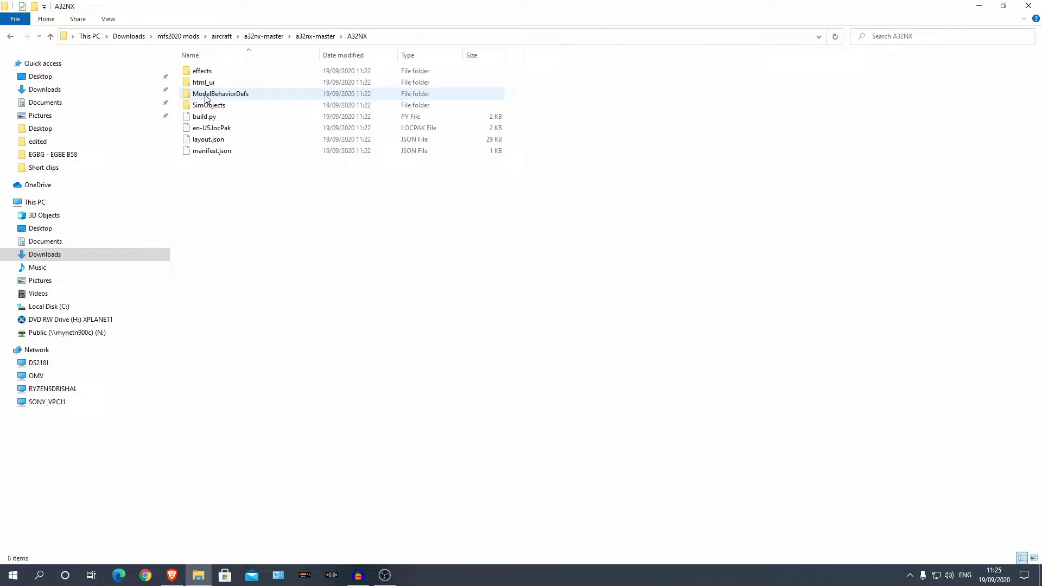
click(9, 37)
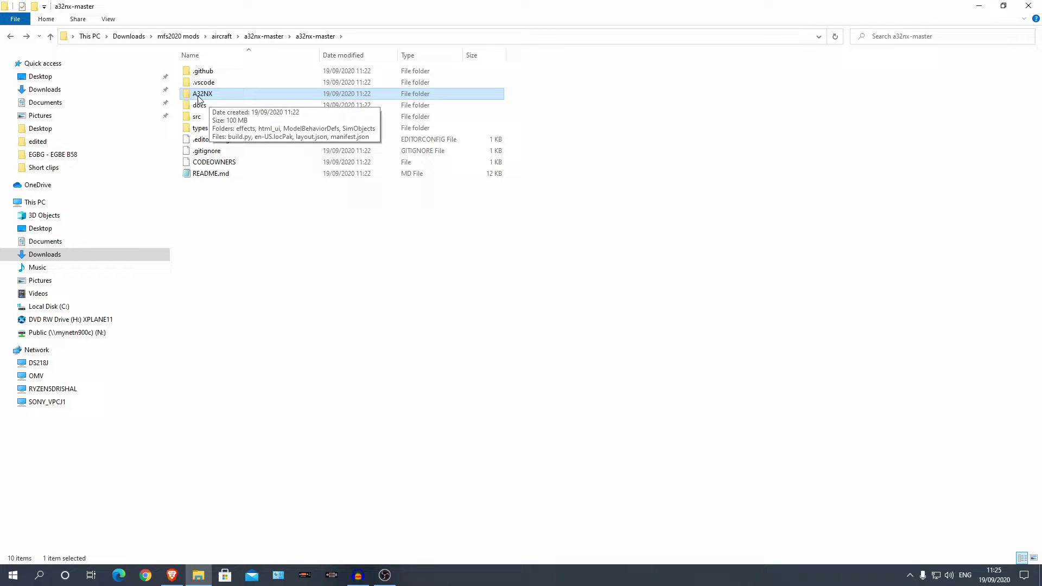
right_click(206, 94)
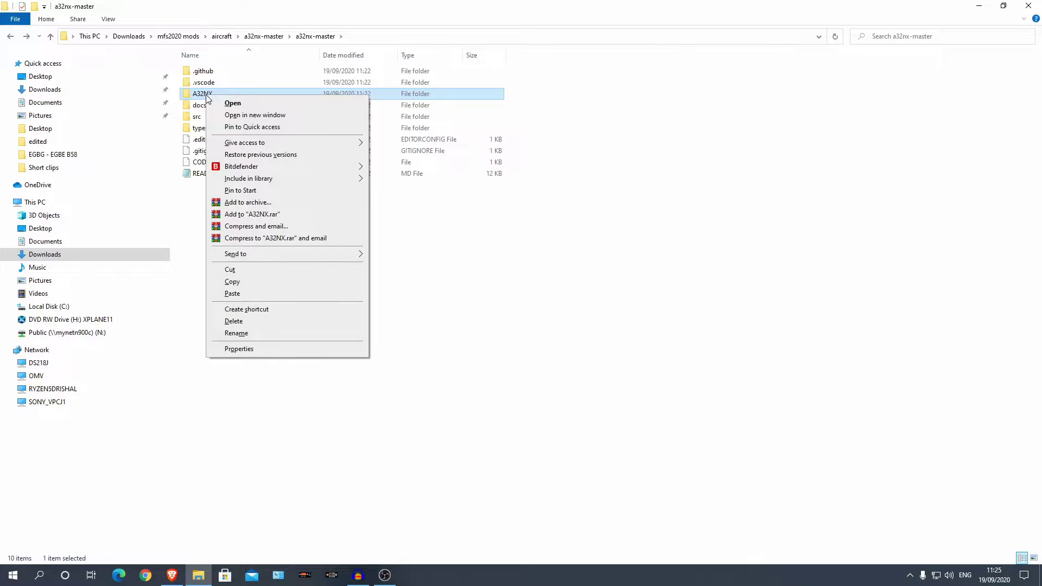
click(232, 282)
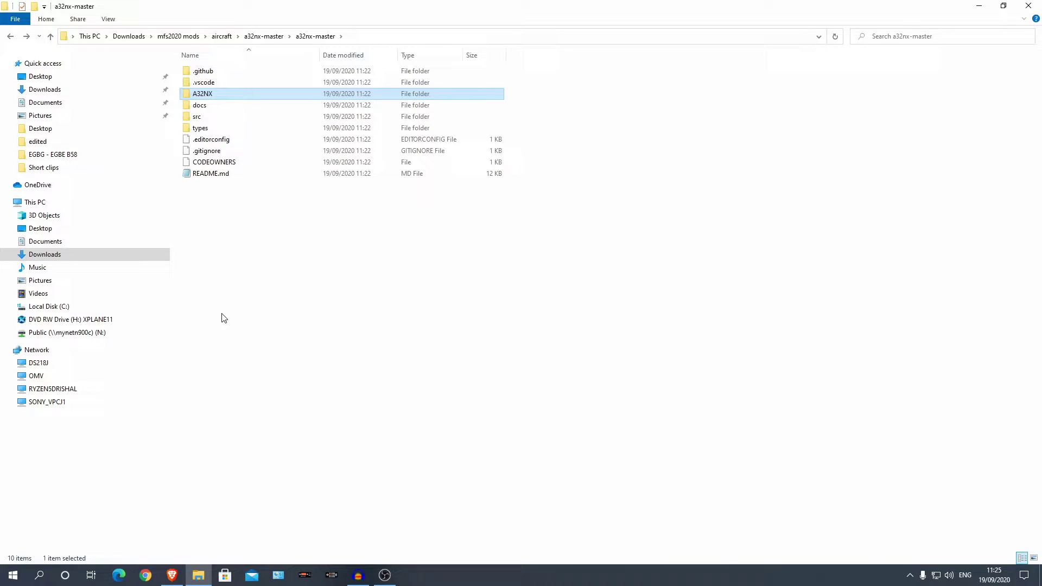
Step: Open the roaming application data folder by running %appdata% from the Run app
key(super)
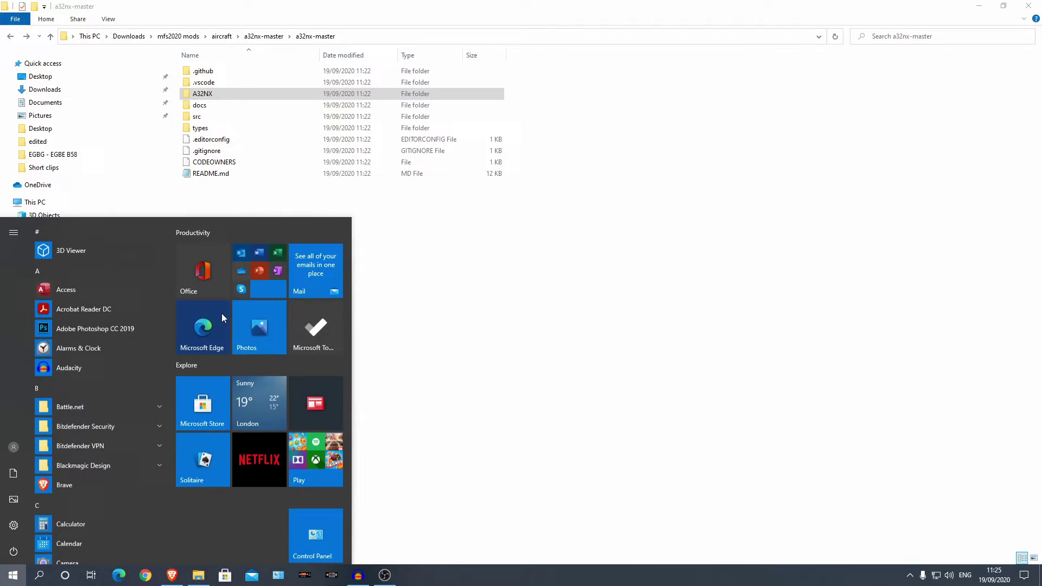
text(run)
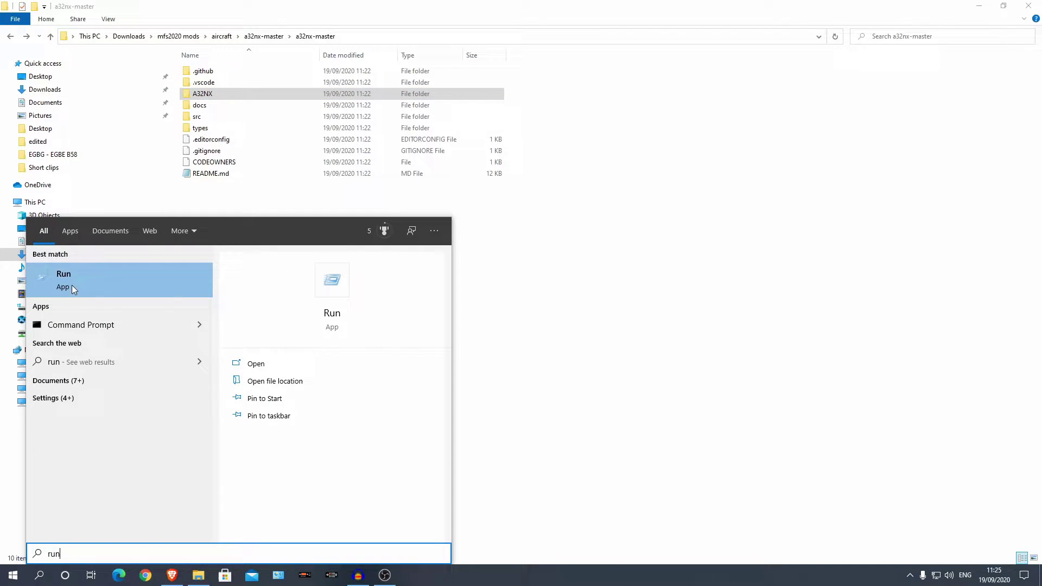
click(70, 276)
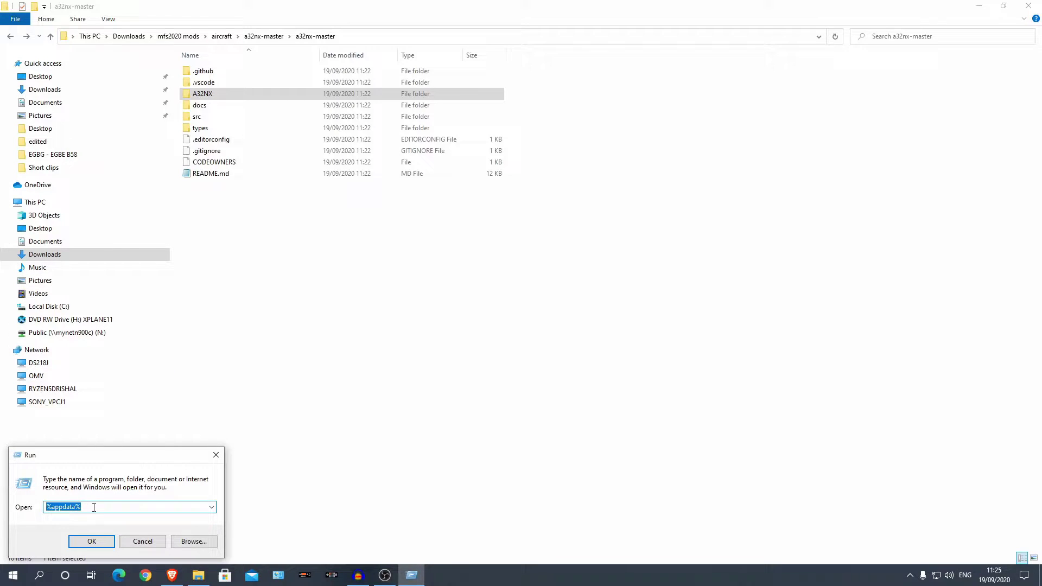
click(50, 507)
click(102, 545)
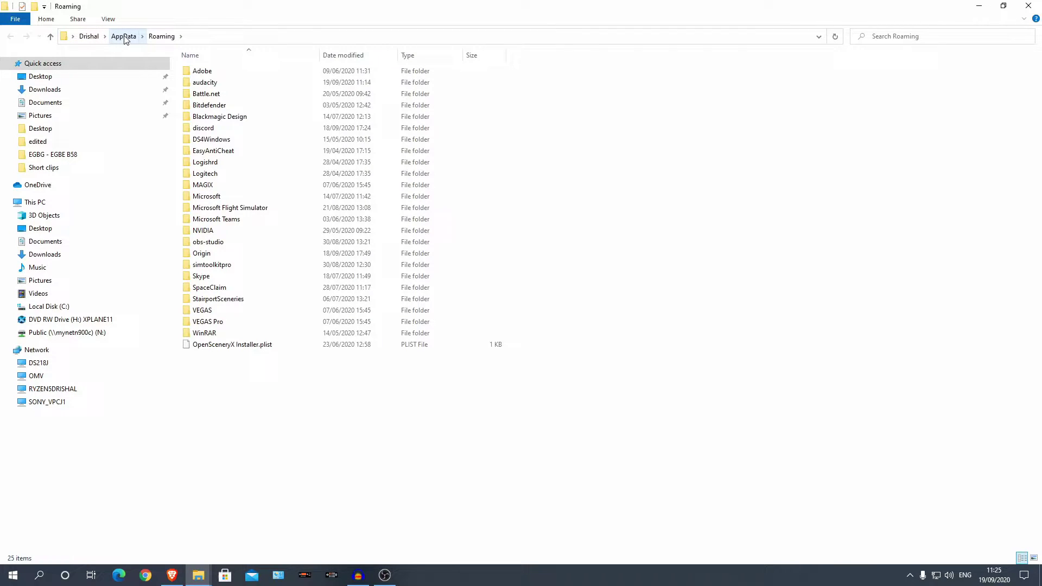
Step: Go to the Packages folder inside the Microsoft Flight Simulator folder
double_click(255, 209)
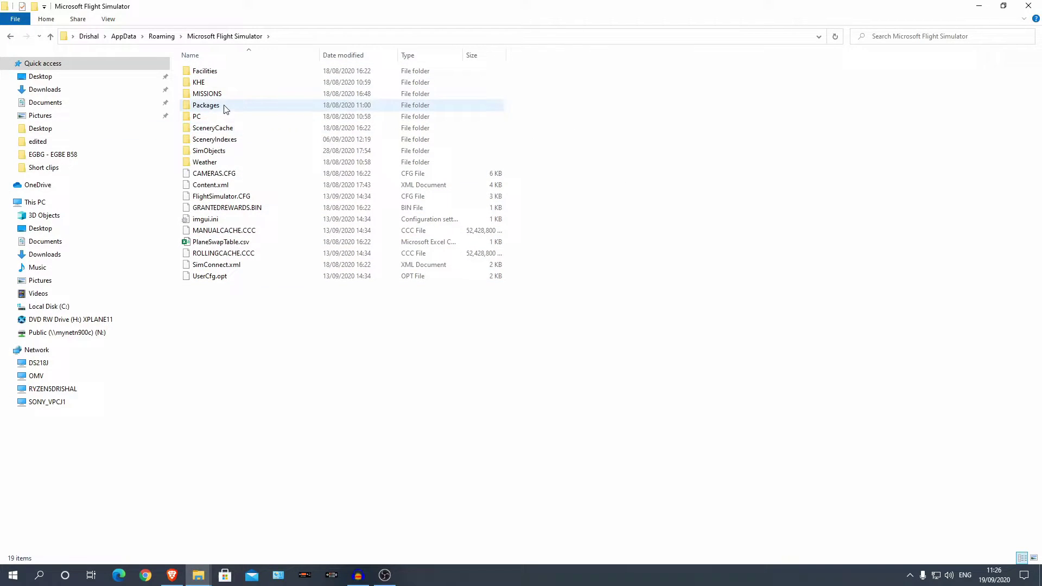
mouse_move(226, 109)
double_click(209, 109)
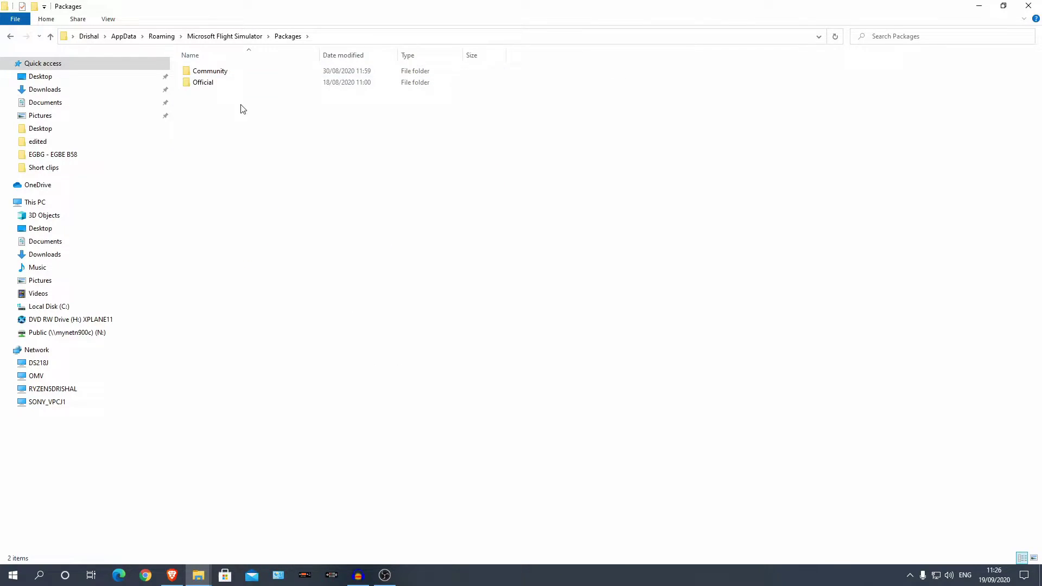
Step: Examine the default aircraft and airport packages in the Official folder's Steam subfolder, and go back to Official
double_click(200, 84)
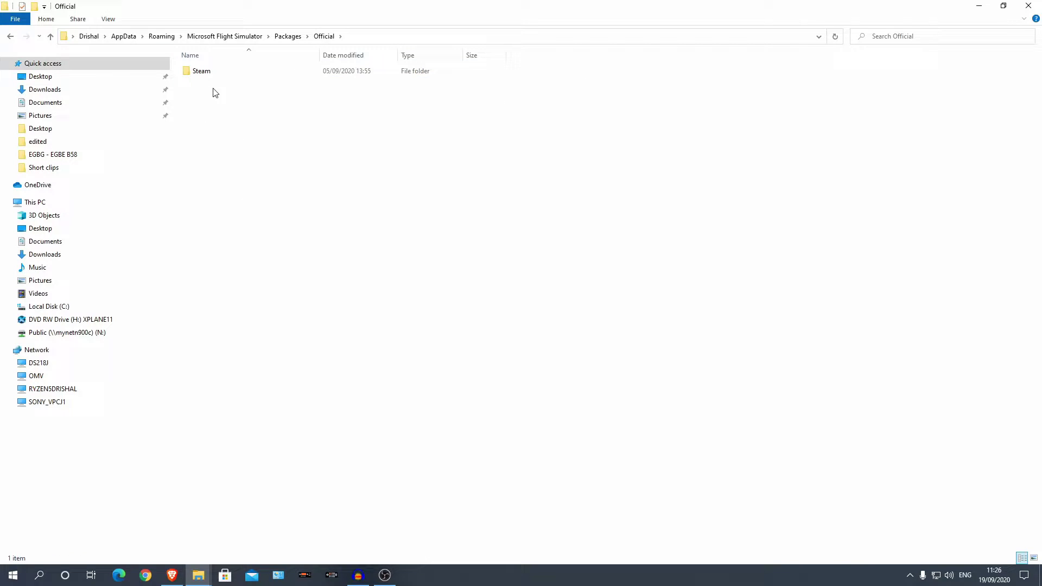
double_click(202, 72)
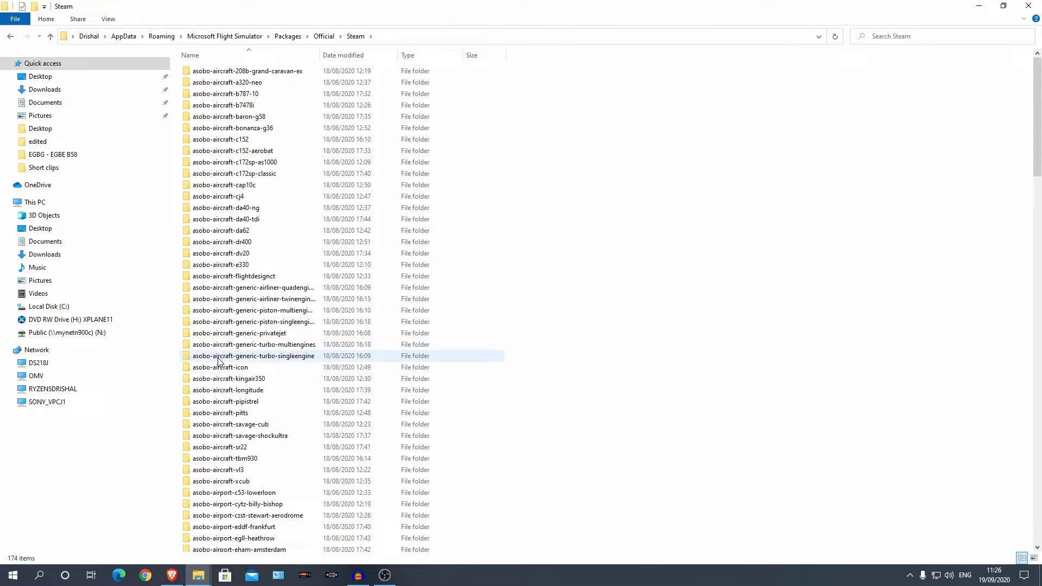
scroll(280, 402, down, 5)
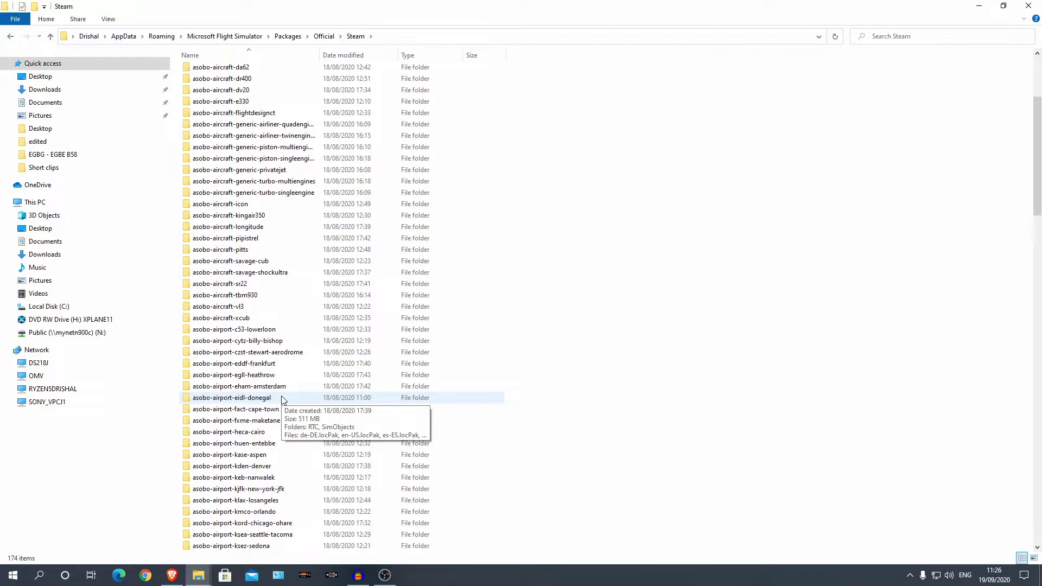
scroll(281, 400, down, 3)
scroll(281, 401, down, 6)
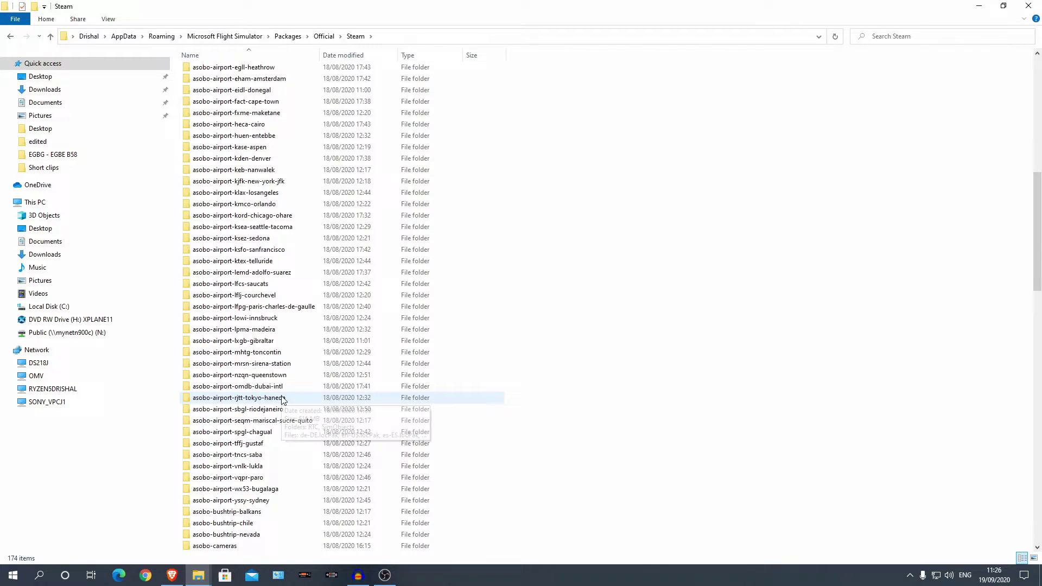
scroll(281, 400, up, 13)
scroll(275, 136, up, 1)
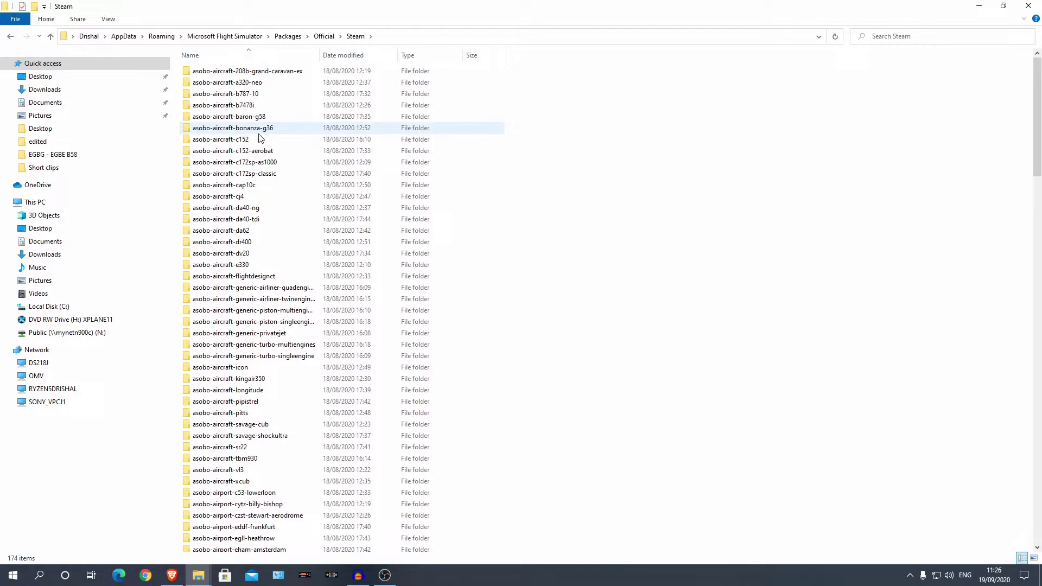
click(324, 36)
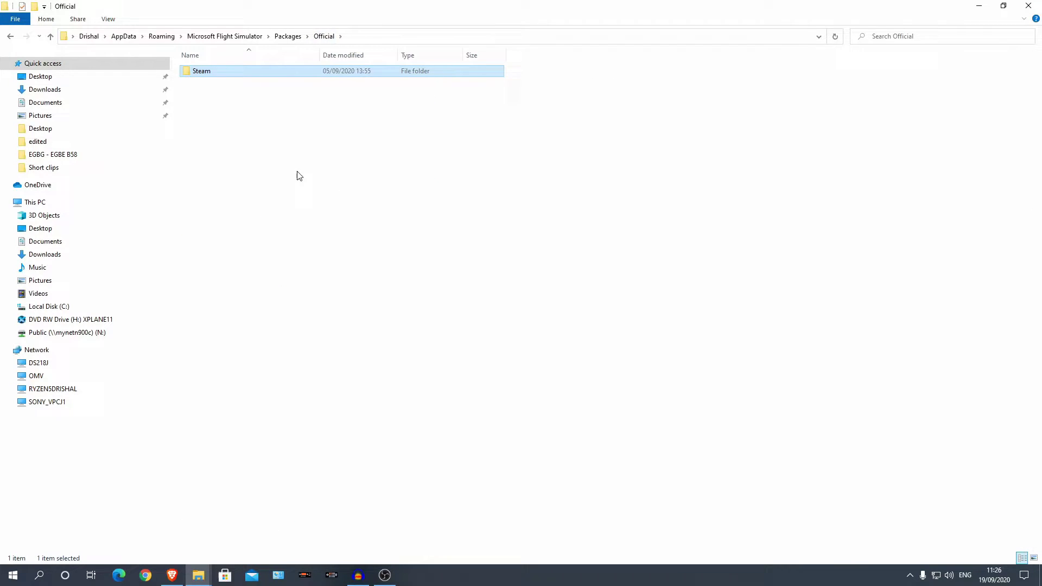
Step: Go to the Community folder inside Packages and review the existing A32NX and livery folders there
click(287, 36)
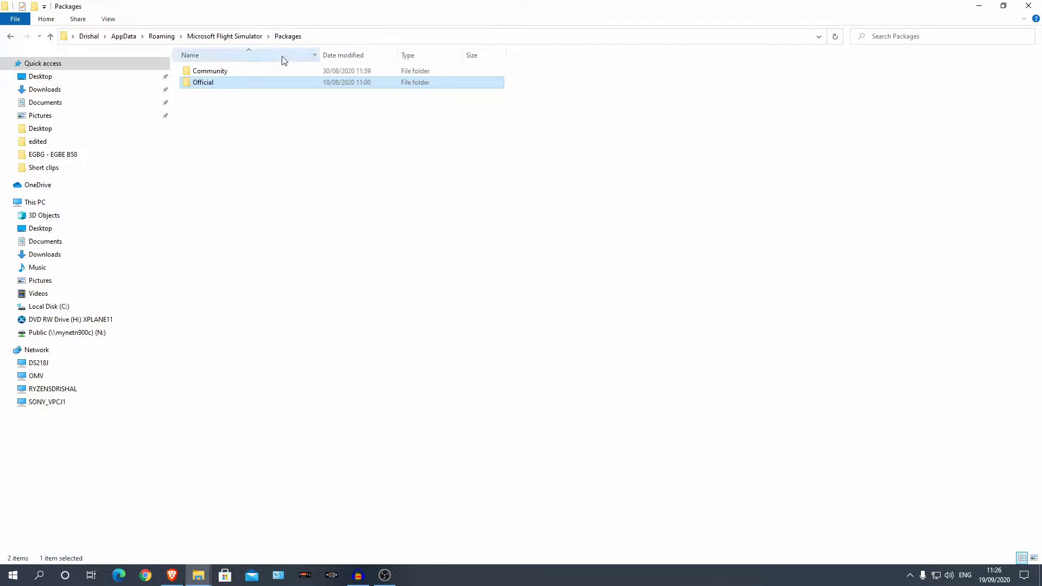
double_click(249, 73)
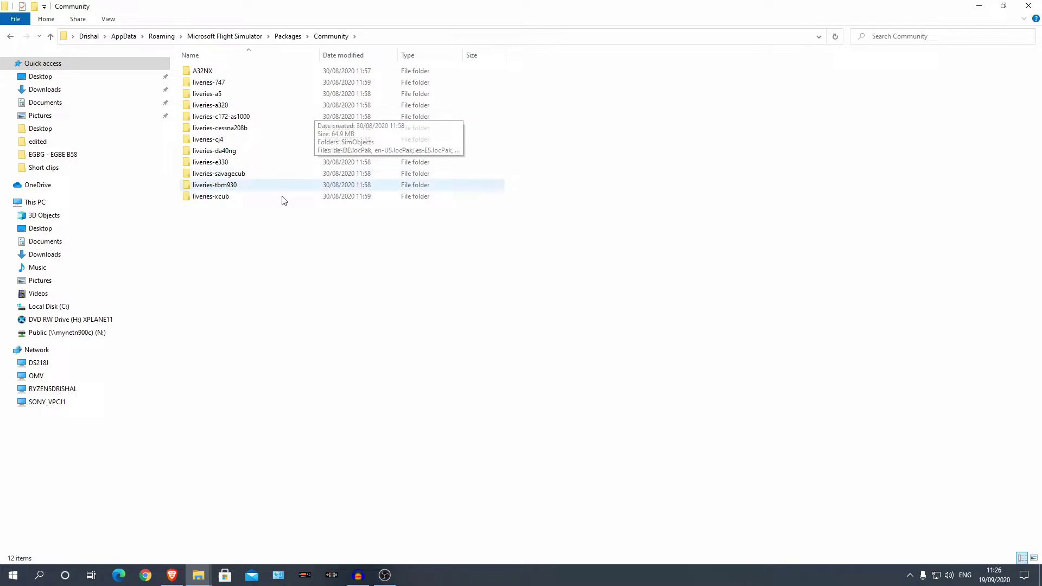
drag(275, 244, 219, 212)
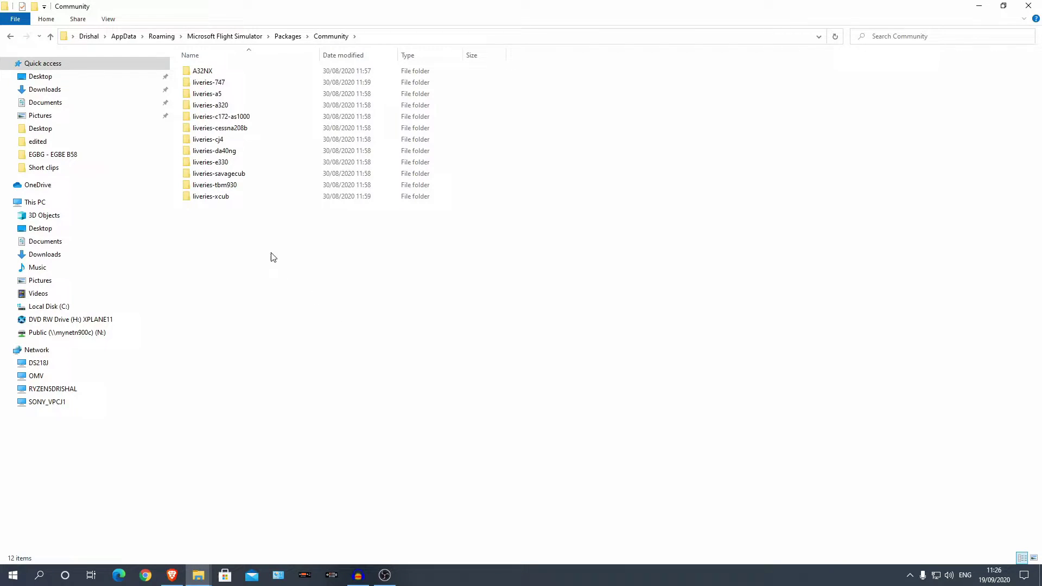
drag(270, 255, 213, 82)
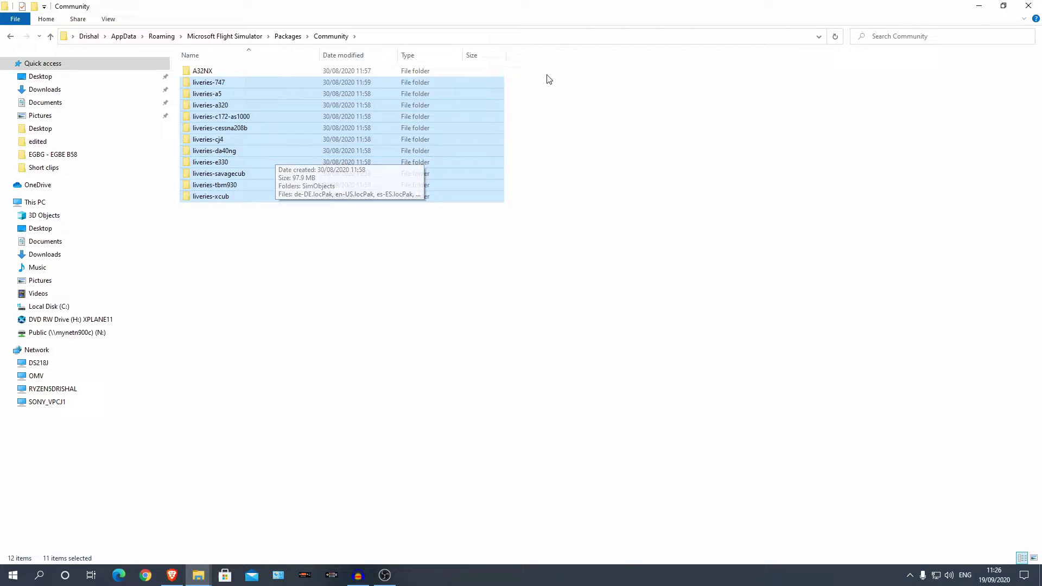
click(296, 72)
click(267, 237)
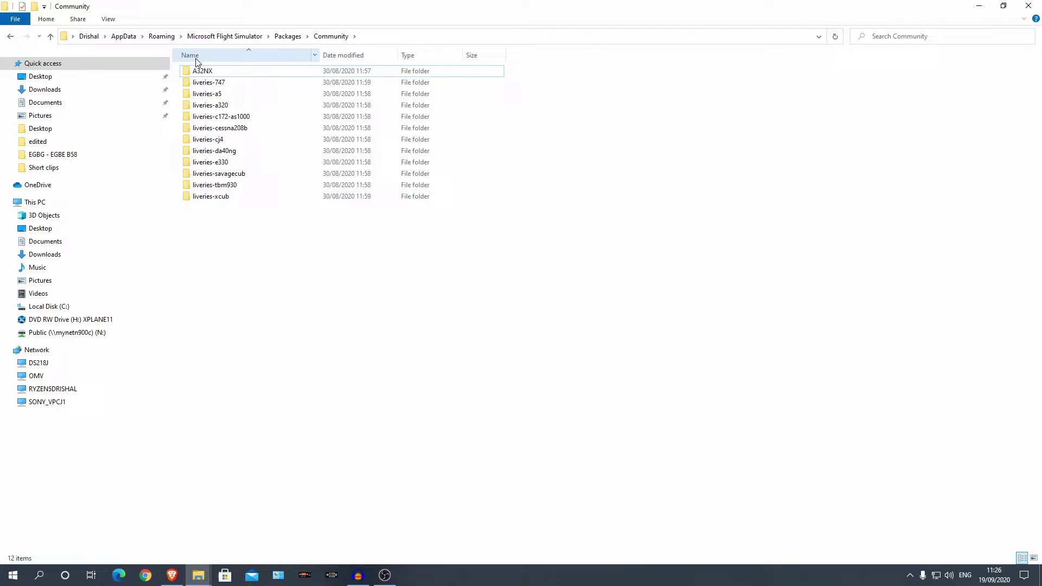
click(215, 72)
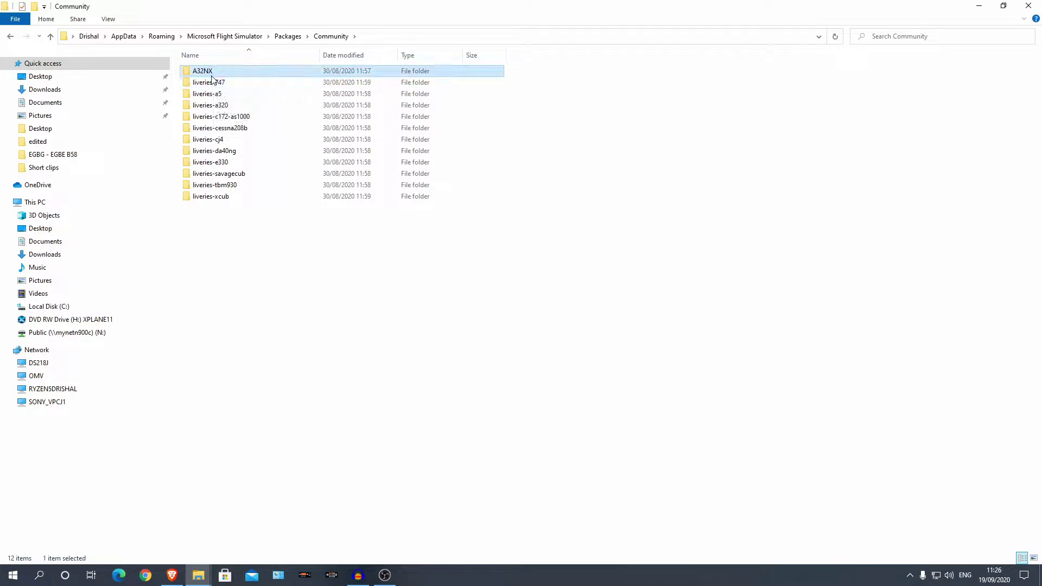
click(261, 244)
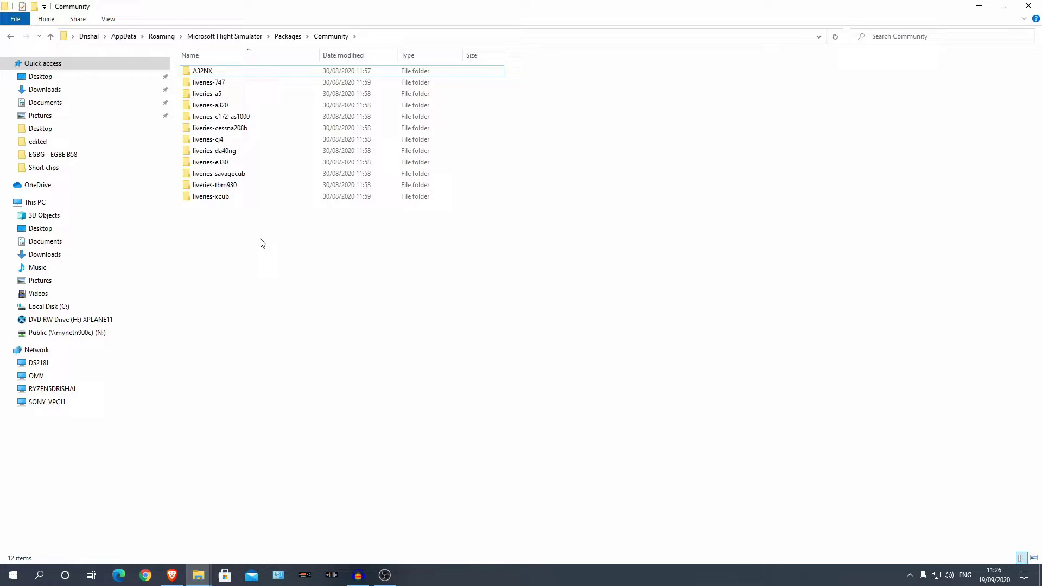
Step: Paste the copied A32NX folder into Community, replacing the files in the destination, and check the folder's contents
key(ctrl+v)
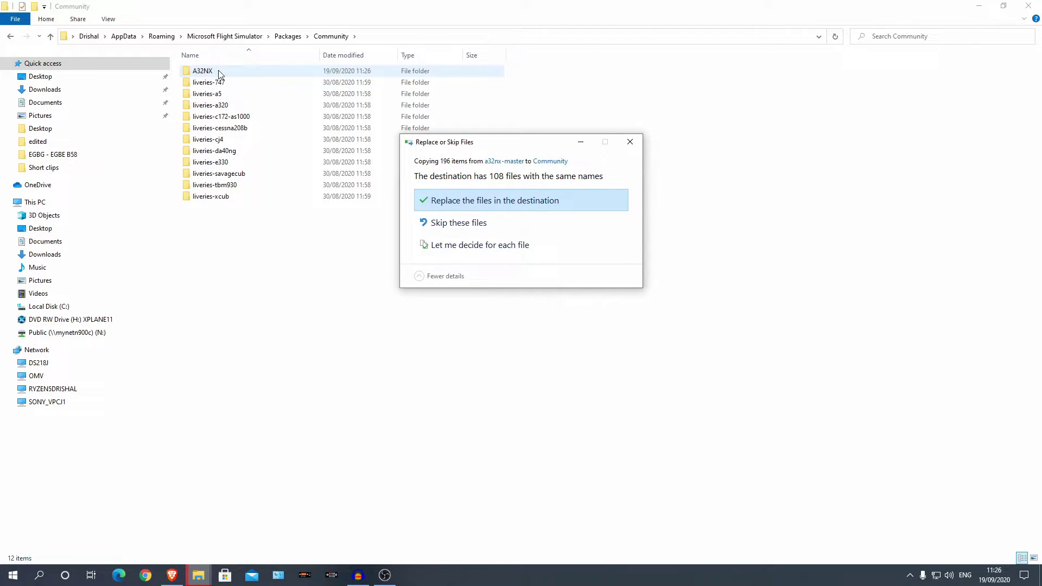
click(465, 201)
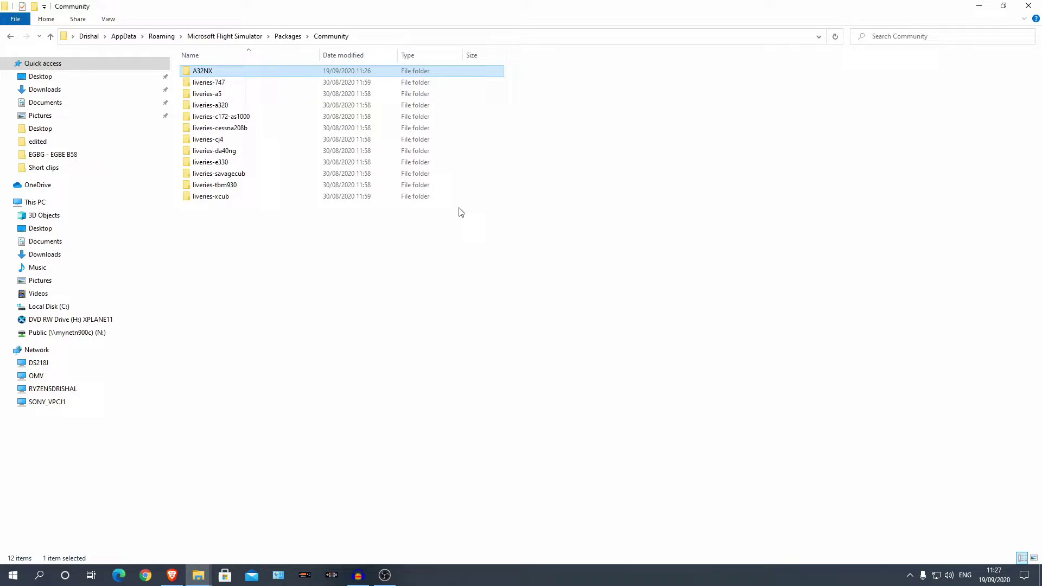
double_click(203, 71)
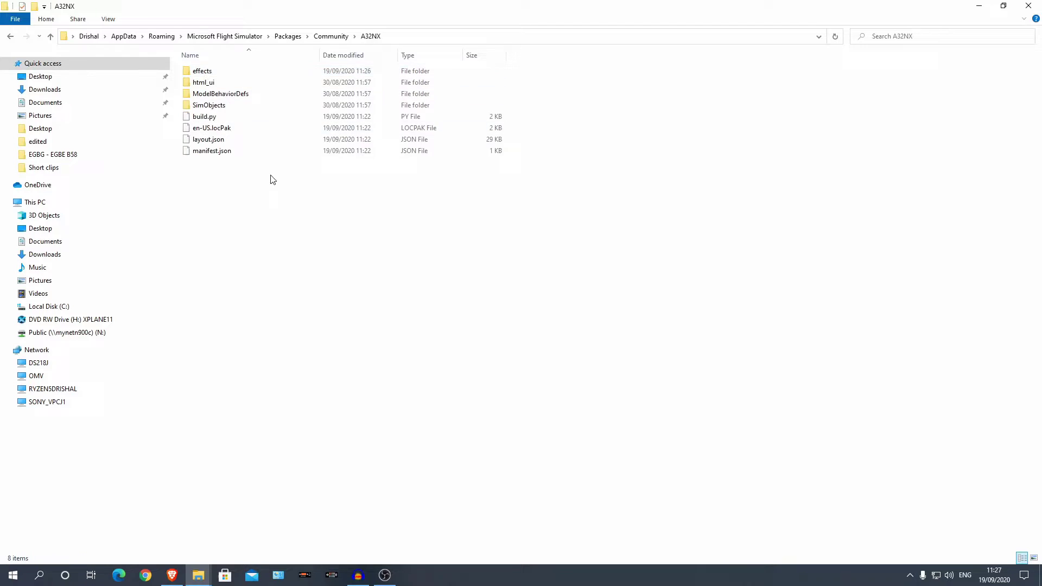
key(BackSpace)
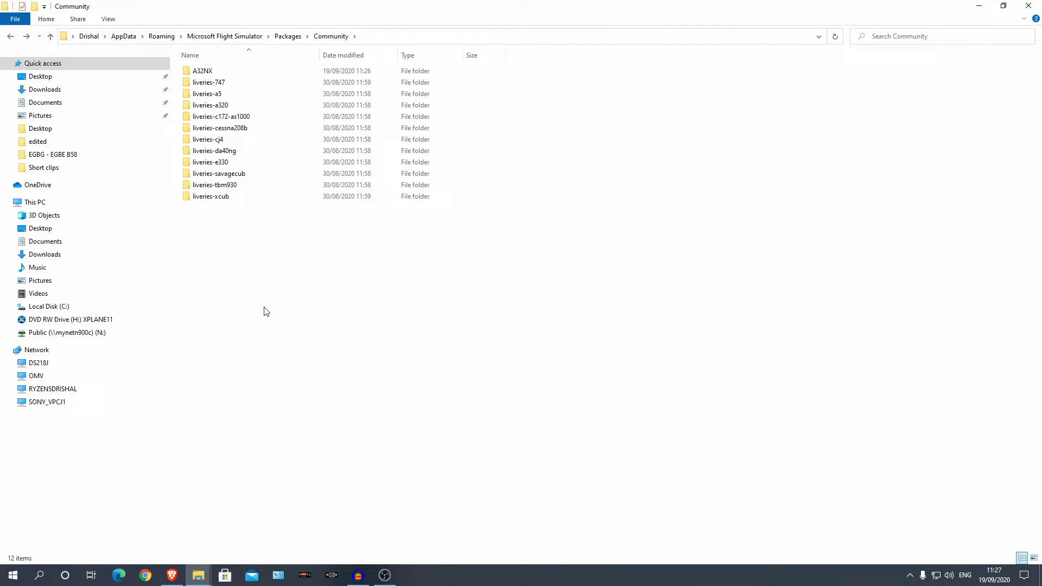
Step: Switch to the Brave browser, close the a32nx GitHub page, and briefly look into the Mega Pack's Community Liveries folder
click(178, 580)
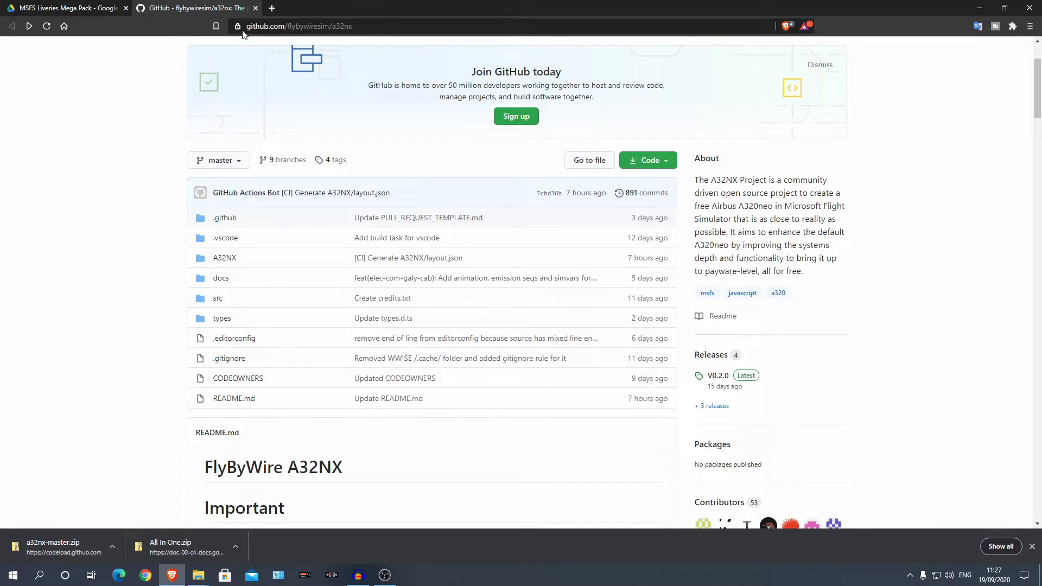
click(256, 8)
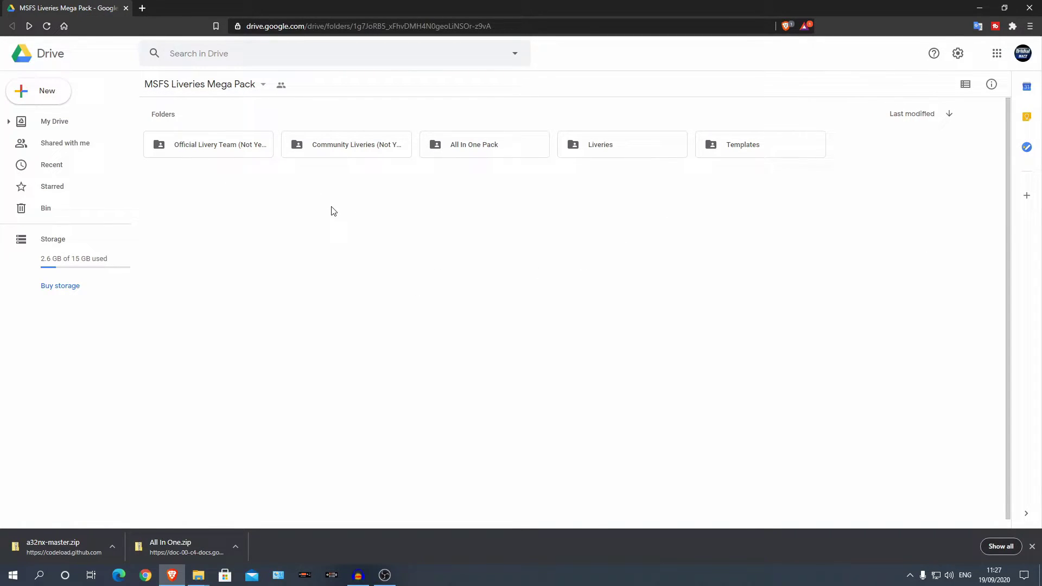
drag(405, 249, 240, 140)
click(263, 232)
double_click(321, 143)
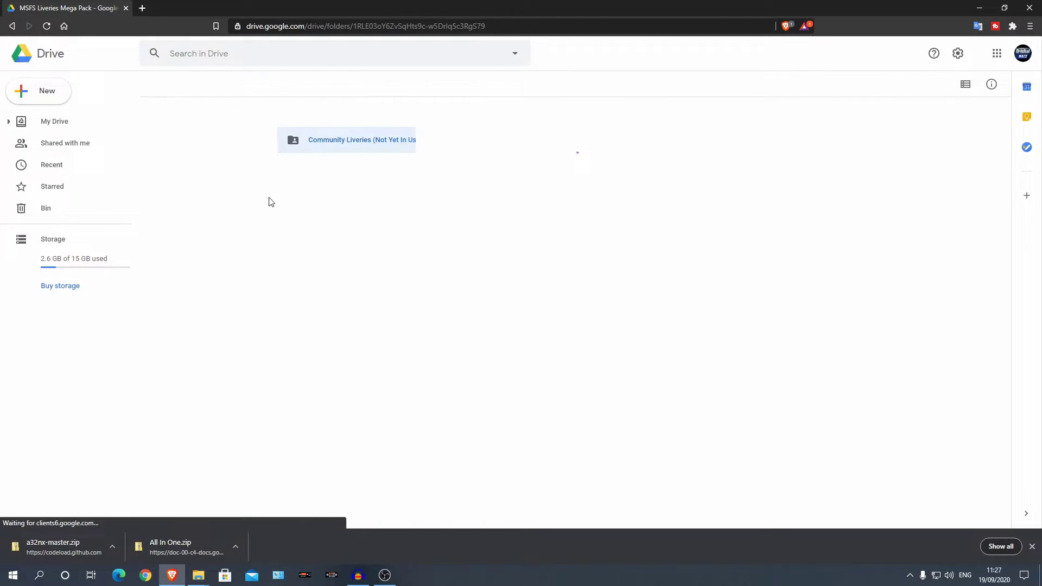
click(11, 25)
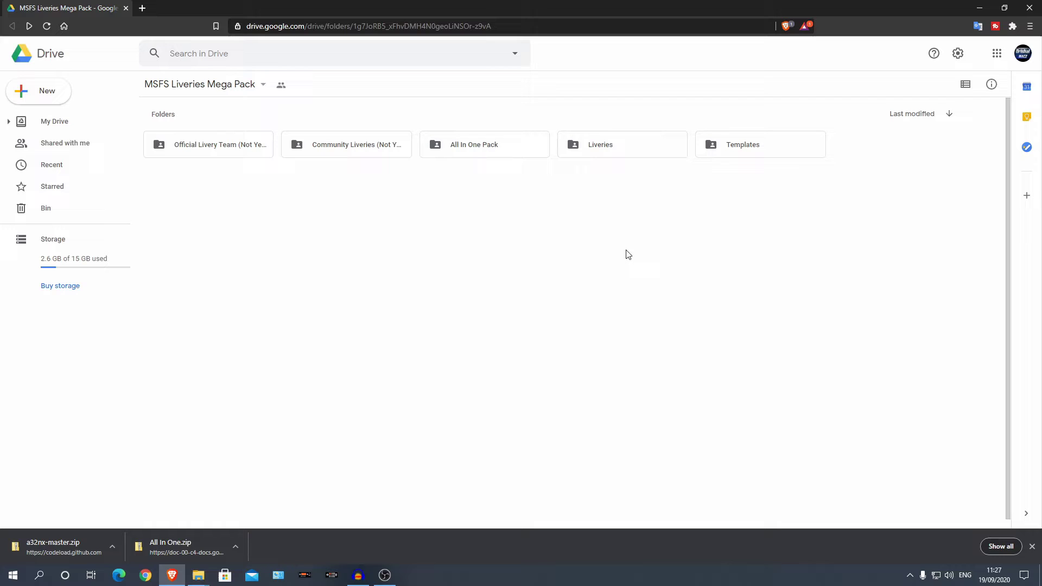
Step: Browse the available A320 Liveries inside the Liveries folder and return to the MSFS Liveries Mega Pack folder
double_click(597, 149)
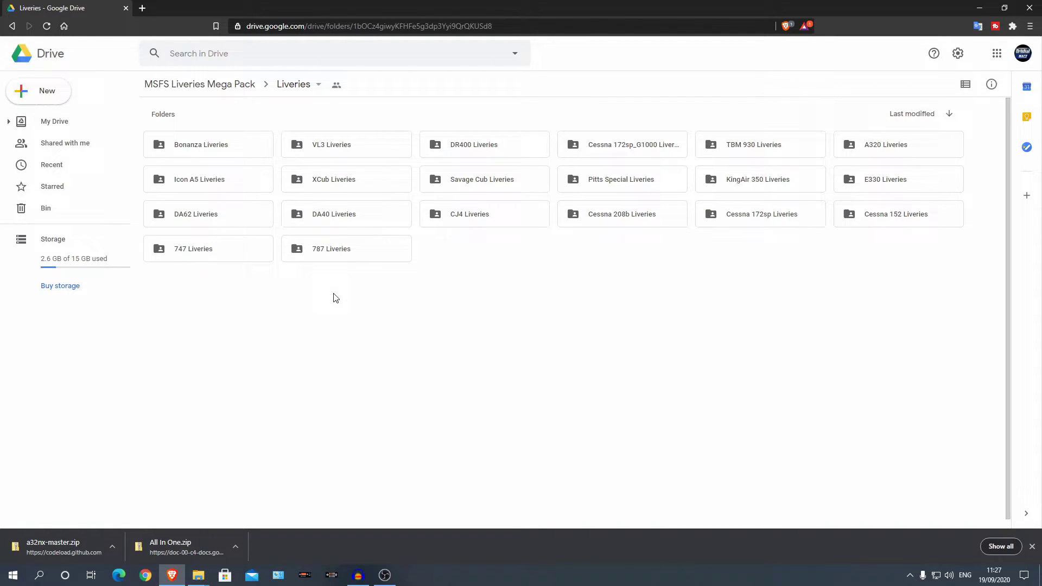
double_click(875, 155)
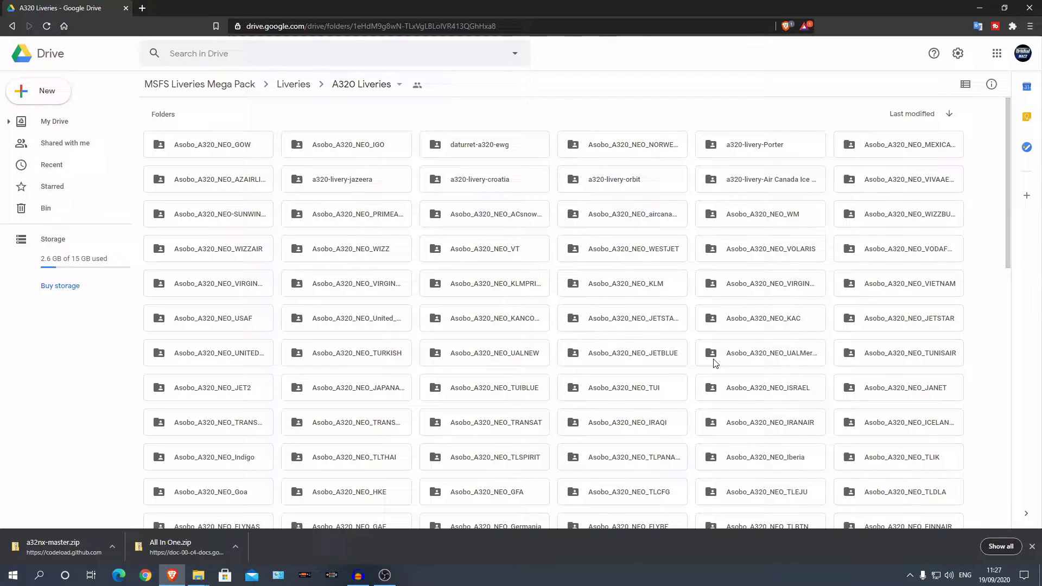
scroll(716, 363, down, 2)
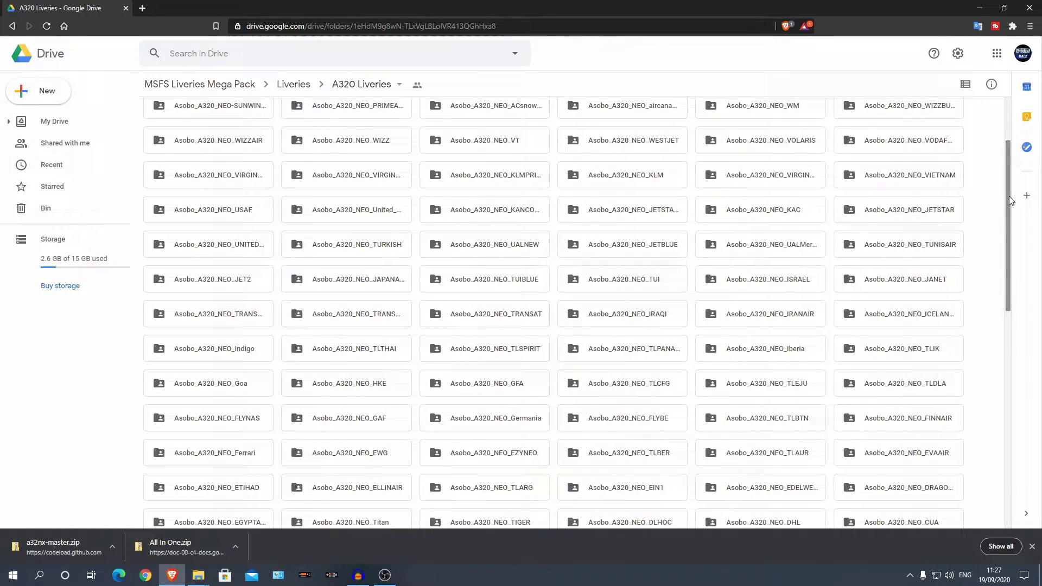
drag(1009, 197, 966, 179)
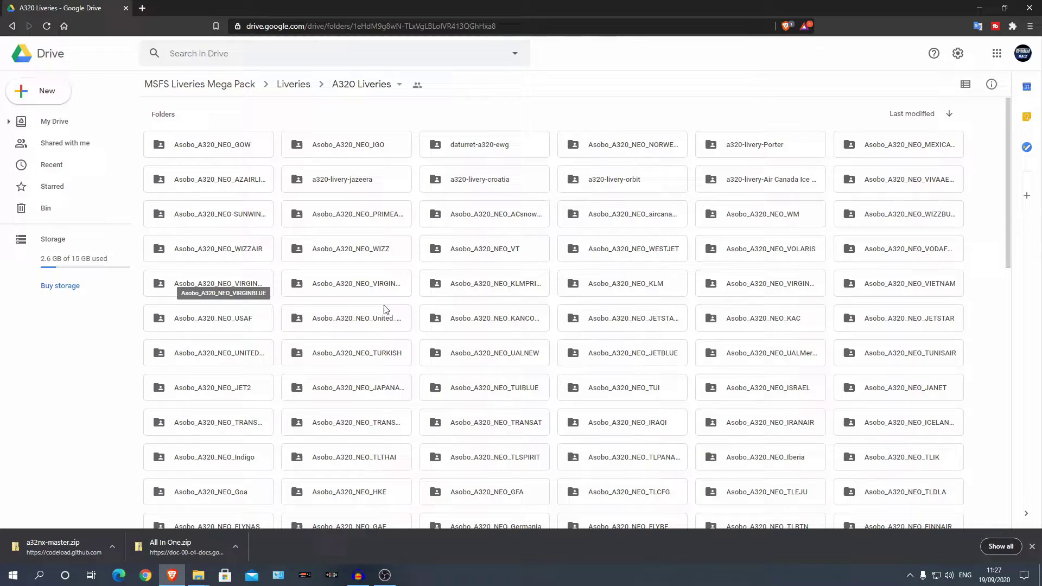
click(12, 26)
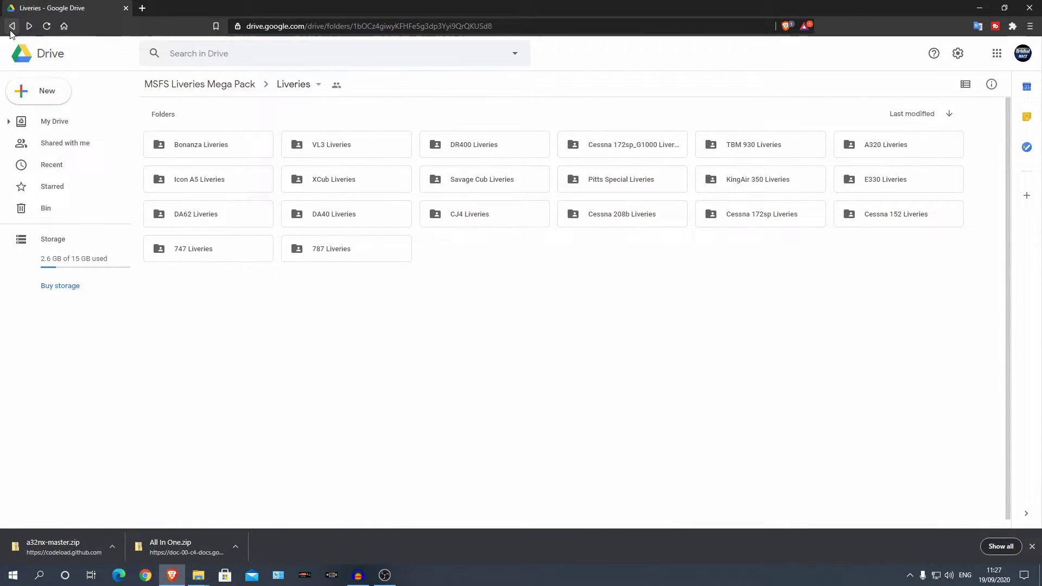
click(11, 31)
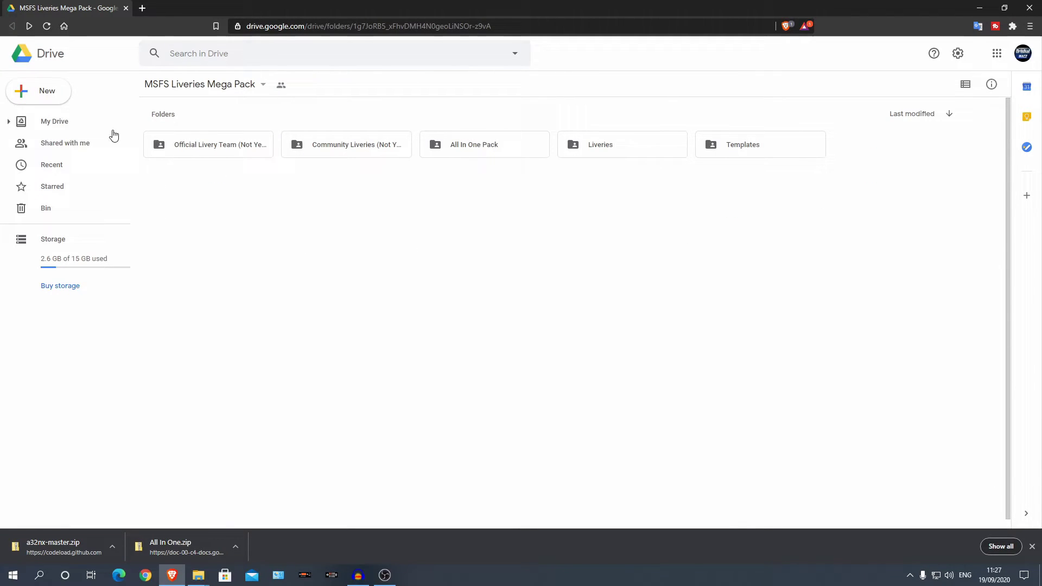
Step: Open the All In One Pack folder and view the download option for All In One.zip without starting a download
double_click(510, 156)
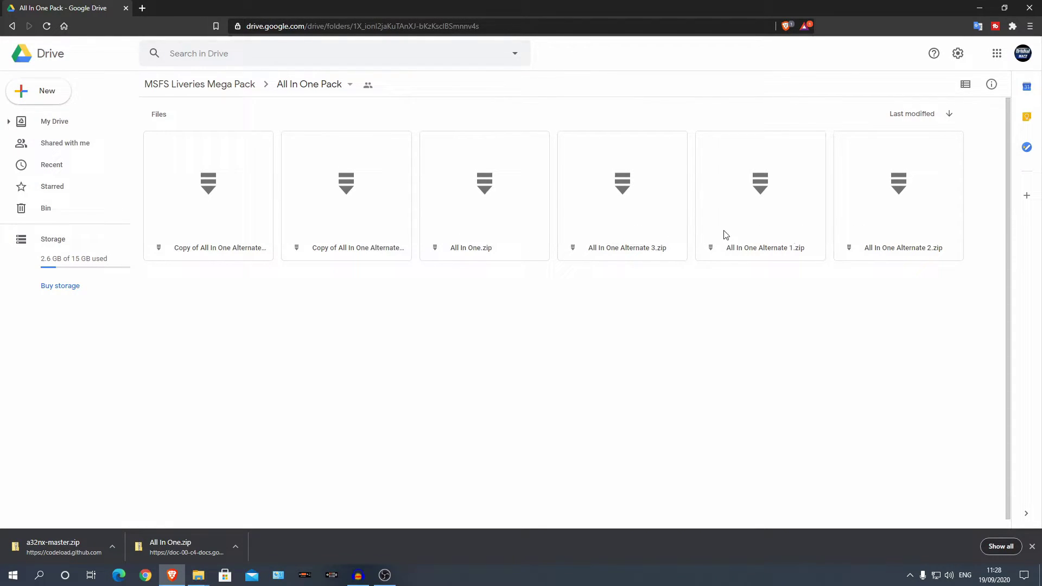
click(451, 210)
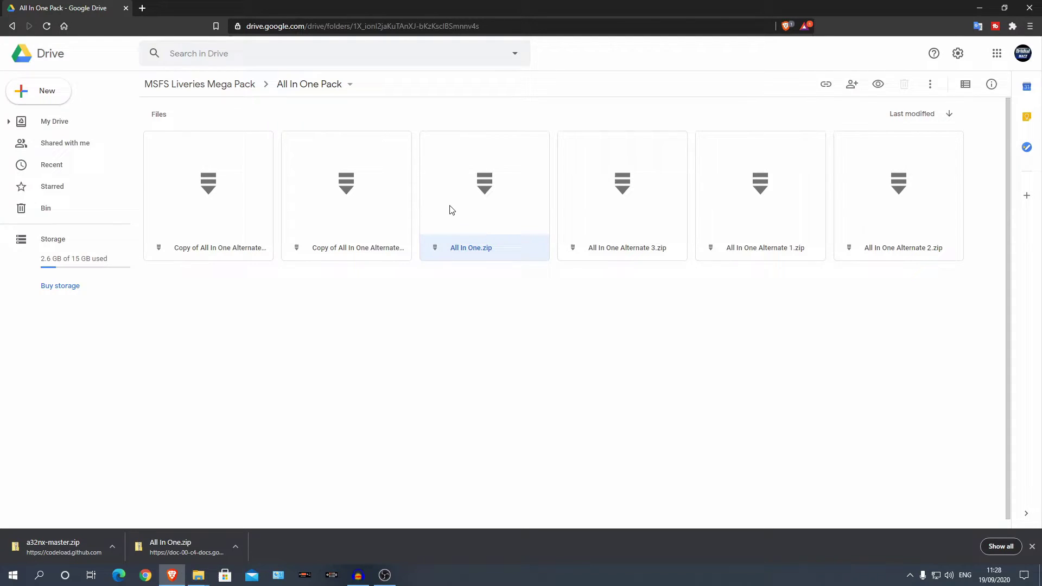
right_click(463, 204)
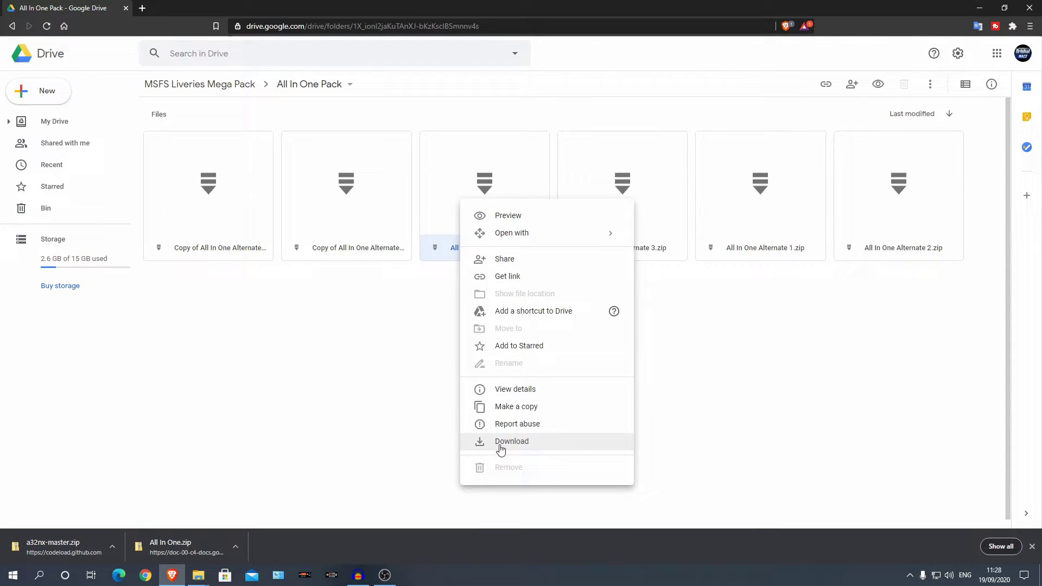
click(402, 426)
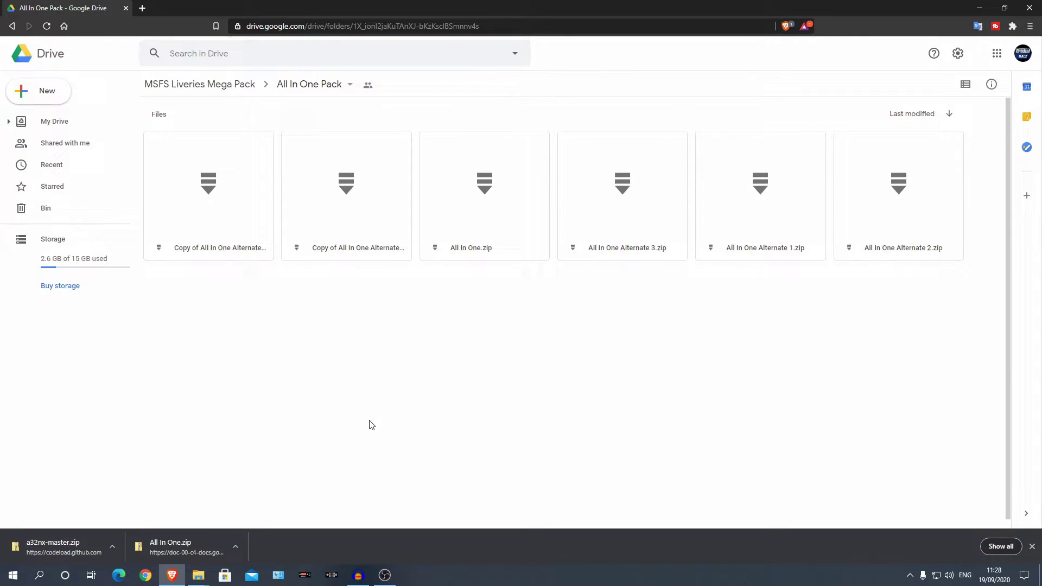
Step: Switch to the a32nx-master File Explorer window and go to the liveries folder inside mfs2020 mods
mouse_move(199, 577)
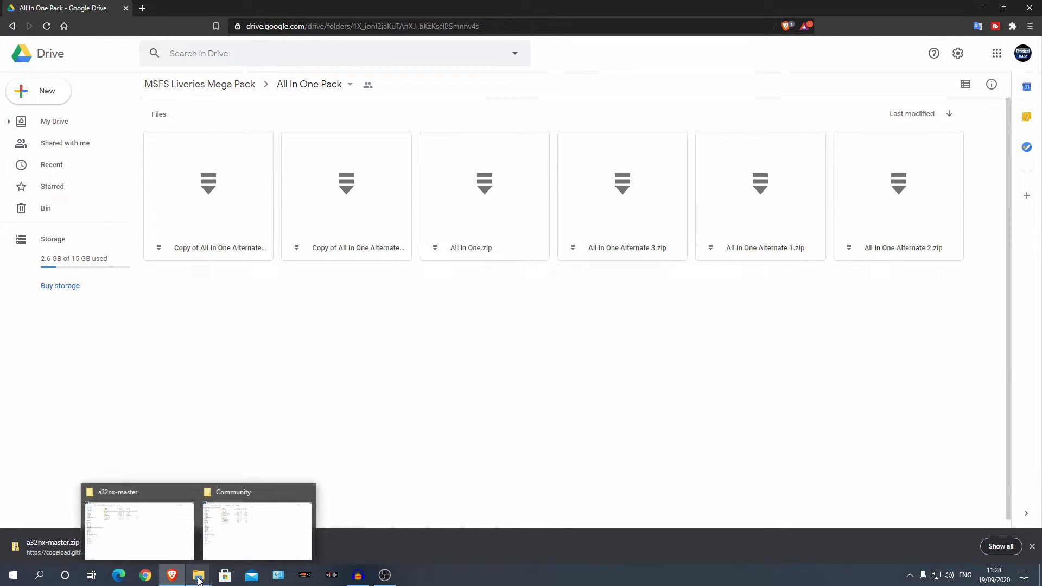
click(164, 549)
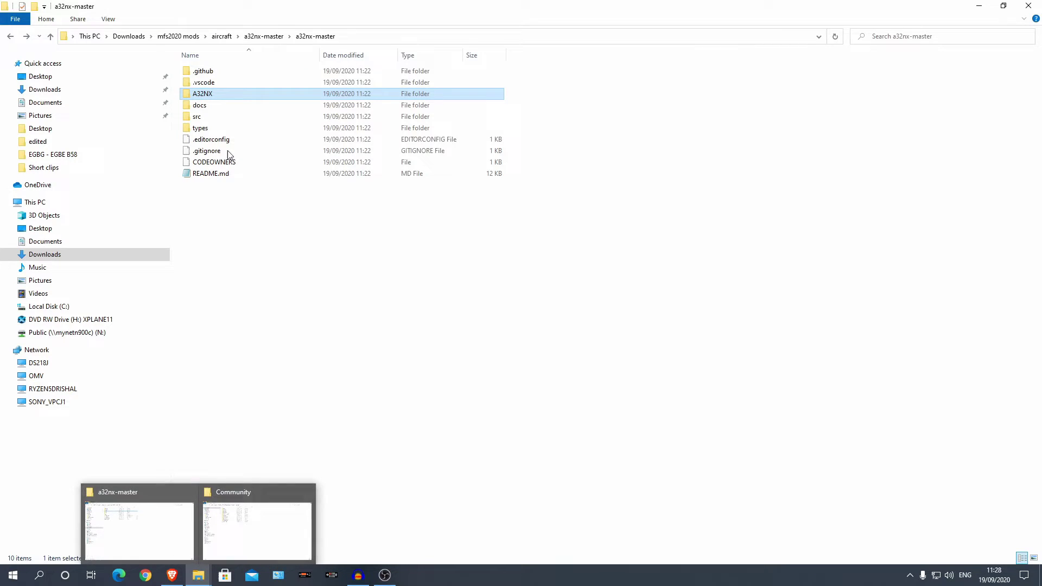
click(222, 36)
click(217, 82)
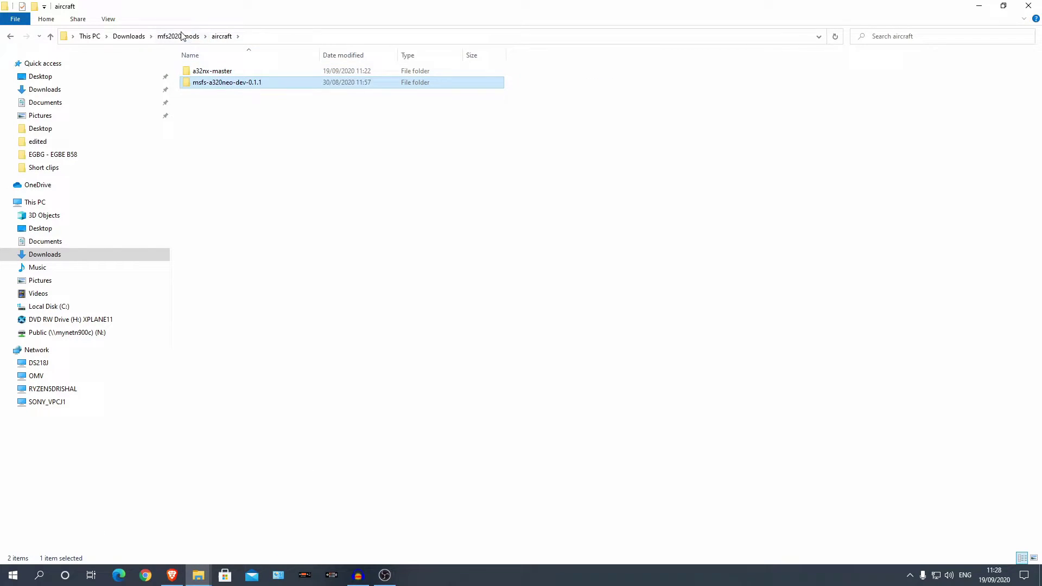
click(196, 36)
double_click(205, 83)
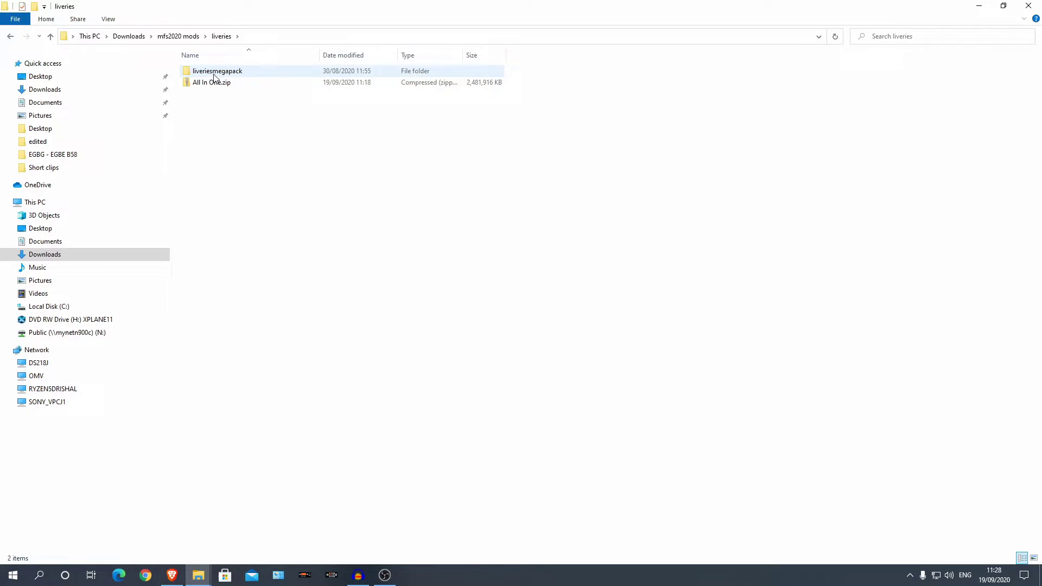
Step: Extract All In One.zip into an All In One folder within liveries, and move the zip file to the Recycle Bin
click(214, 71)
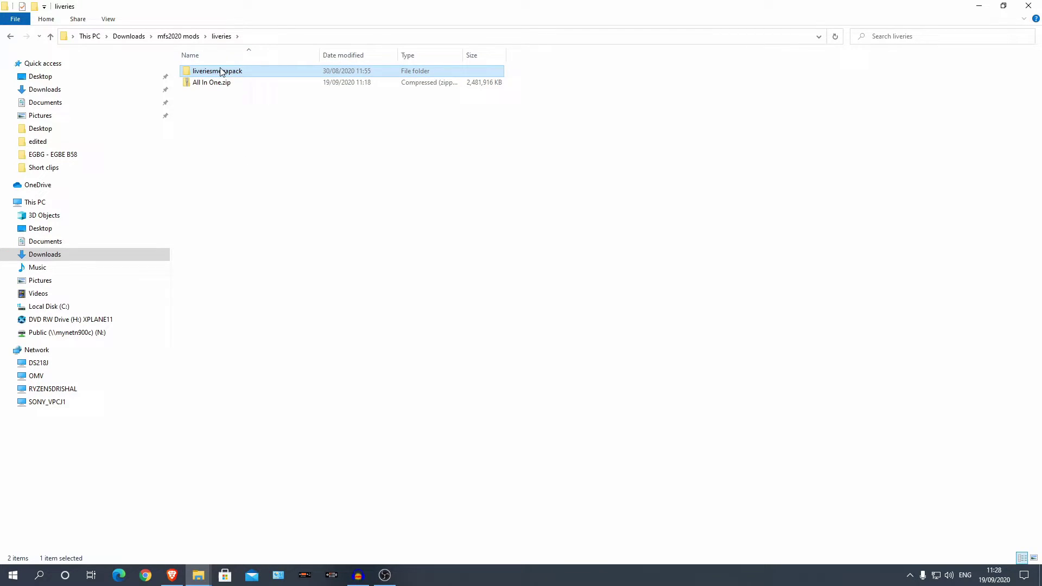
click(235, 87)
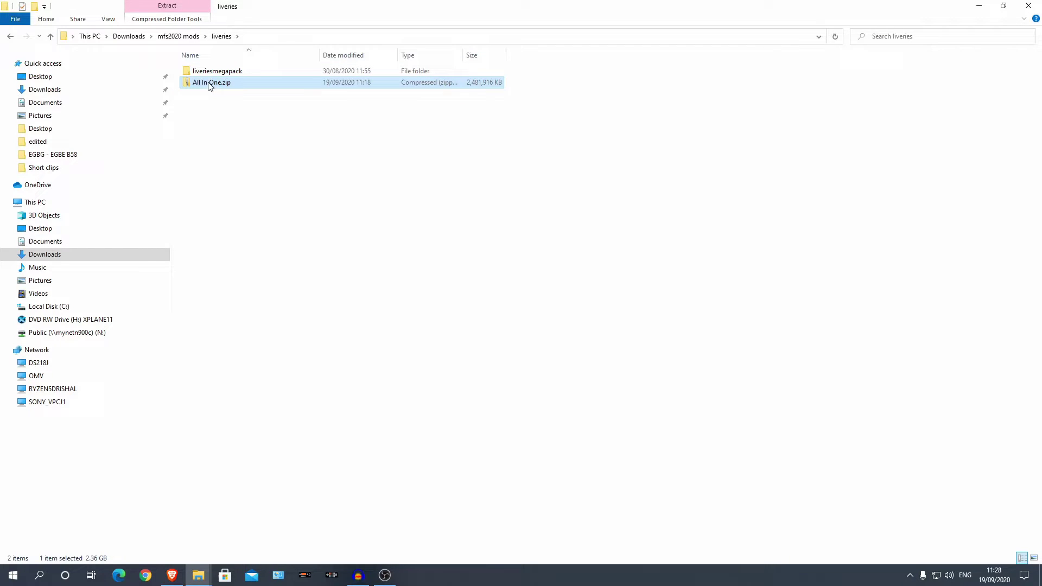
double_click(209, 82)
right_click(208, 82)
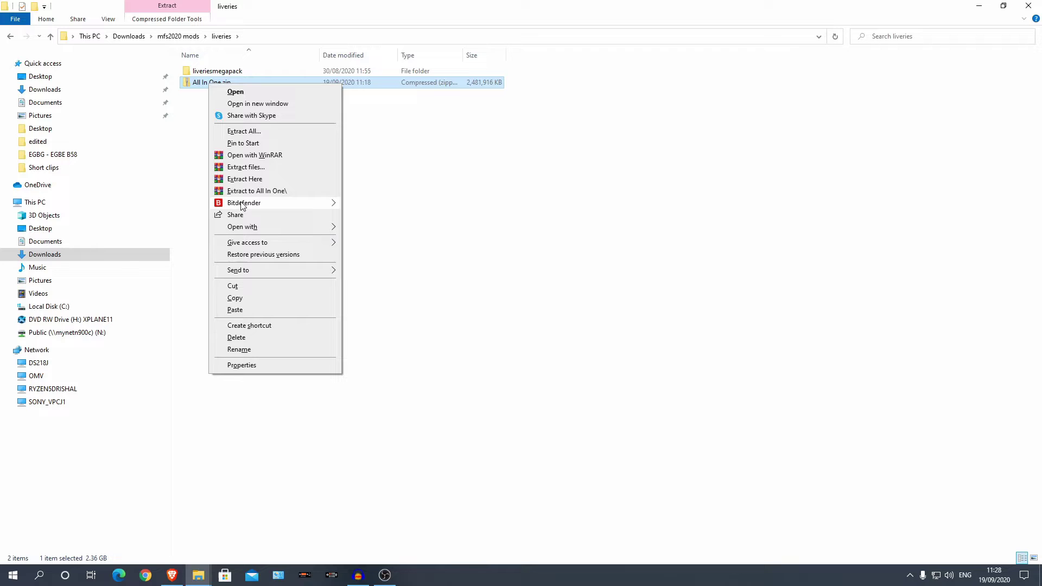
click(239, 132)
click(619, 392)
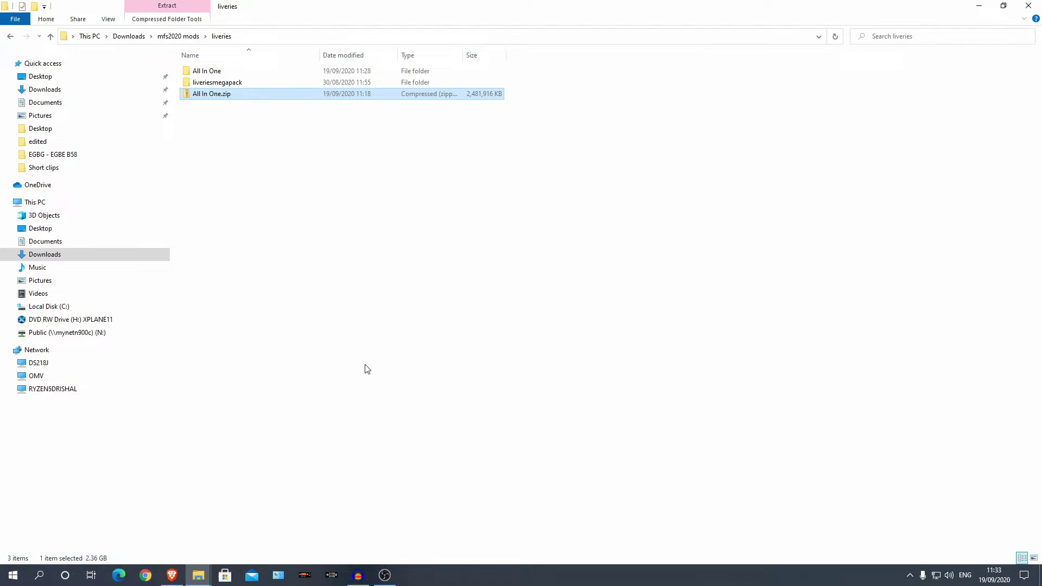
right_click(261, 96)
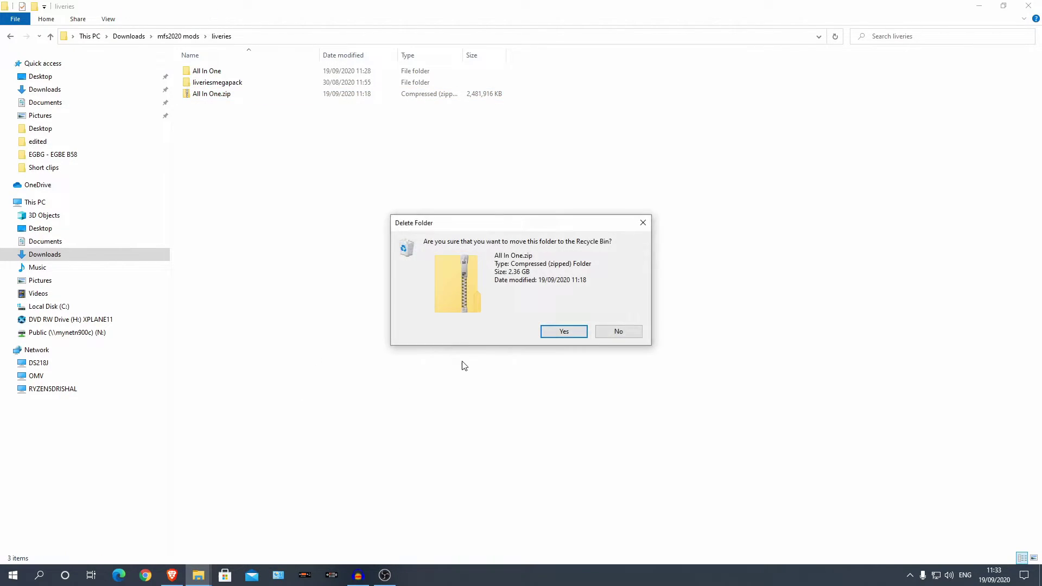
click(564, 332)
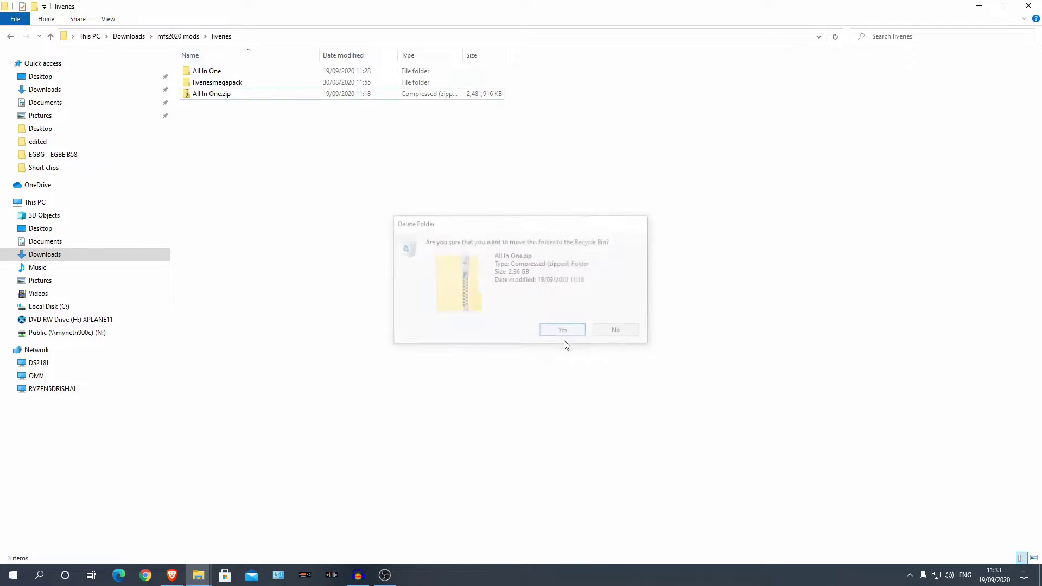
Step: Open the extracted All In One folder, look through its livery folders, and copy all of them
double_click(221, 73)
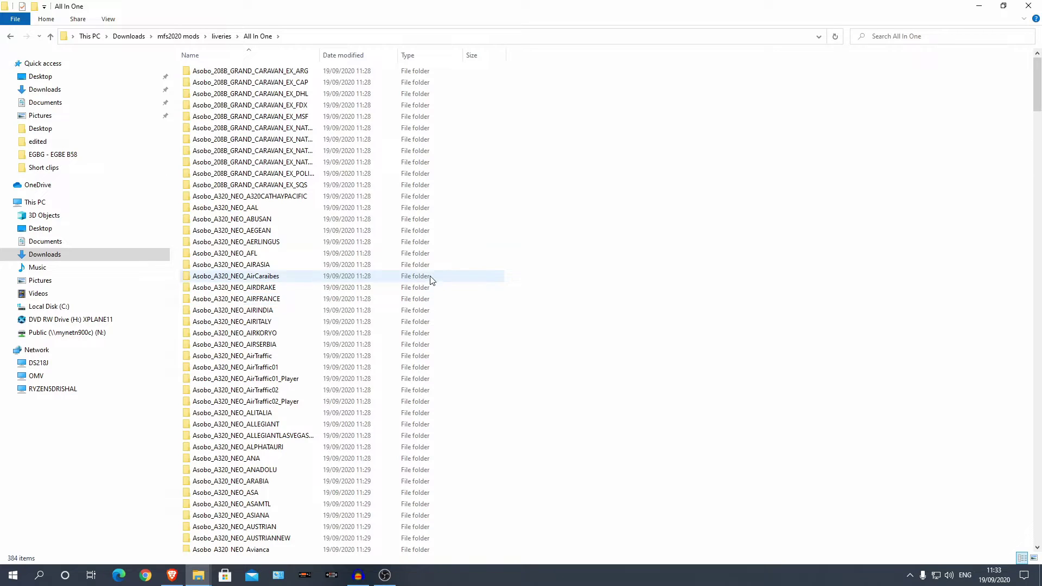
scroll(432, 279, down, 4)
scroll(427, 281, down, 10)
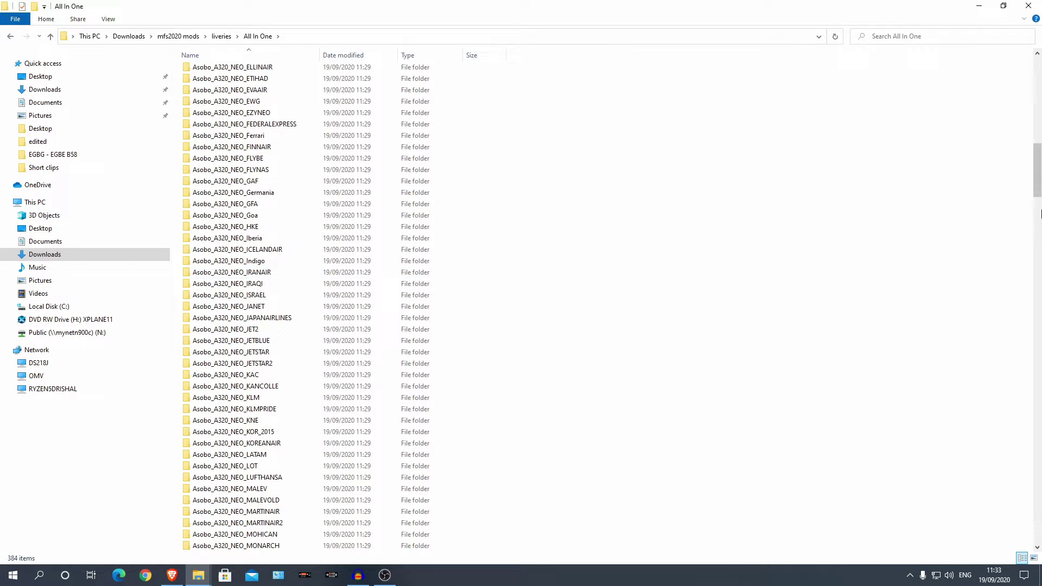
drag(1037, 157, 1037, 94)
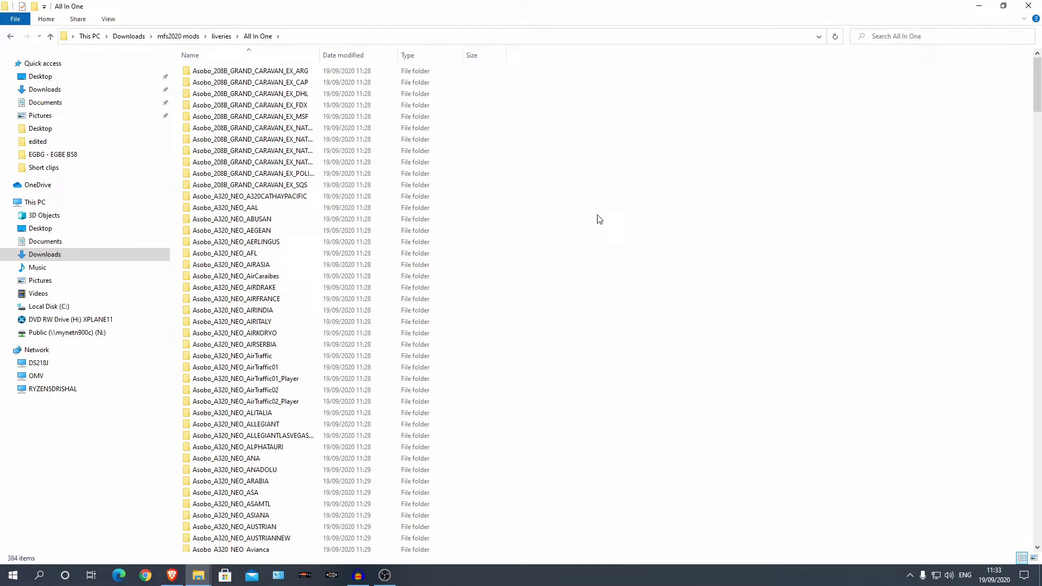
key(ctrl+a)
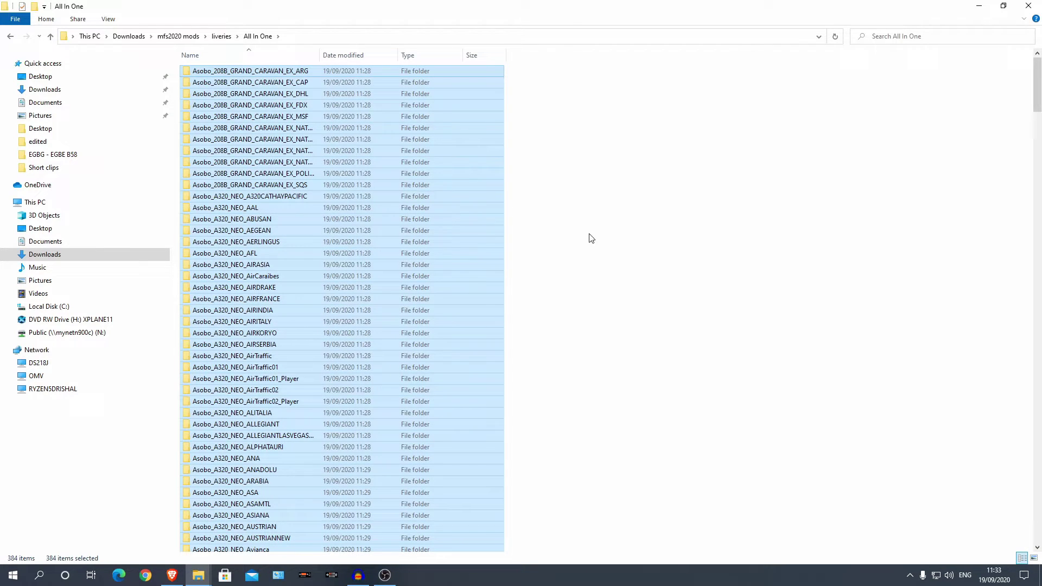
scroll(281, 85, down, 19)
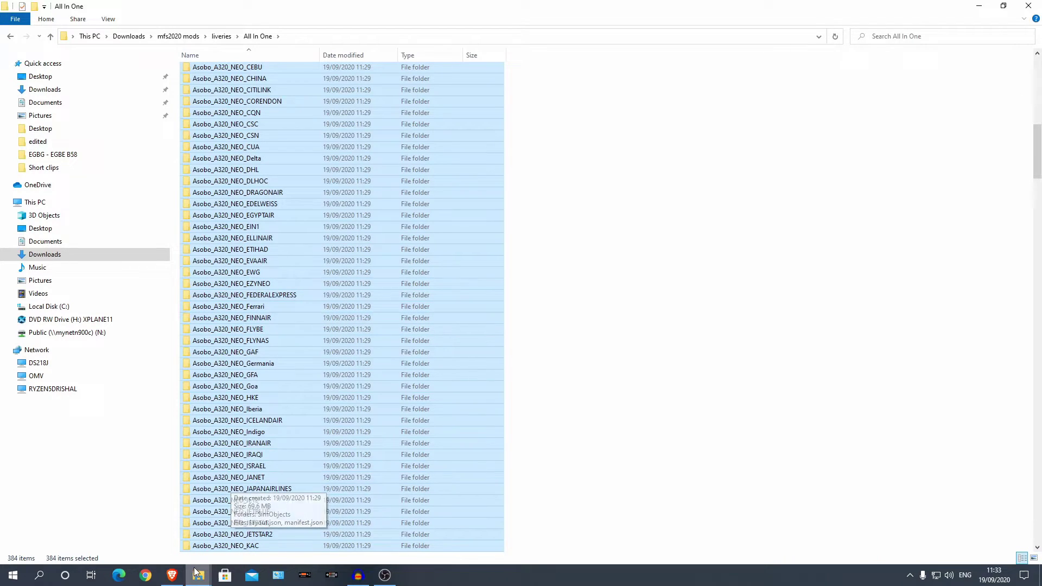
Step: Switch to the Community folder window and delete all the old liveries folders, from liveries-747 to liveries-xcub, keeping A32NX
mouse_move(196, 574)
click(217, 543)
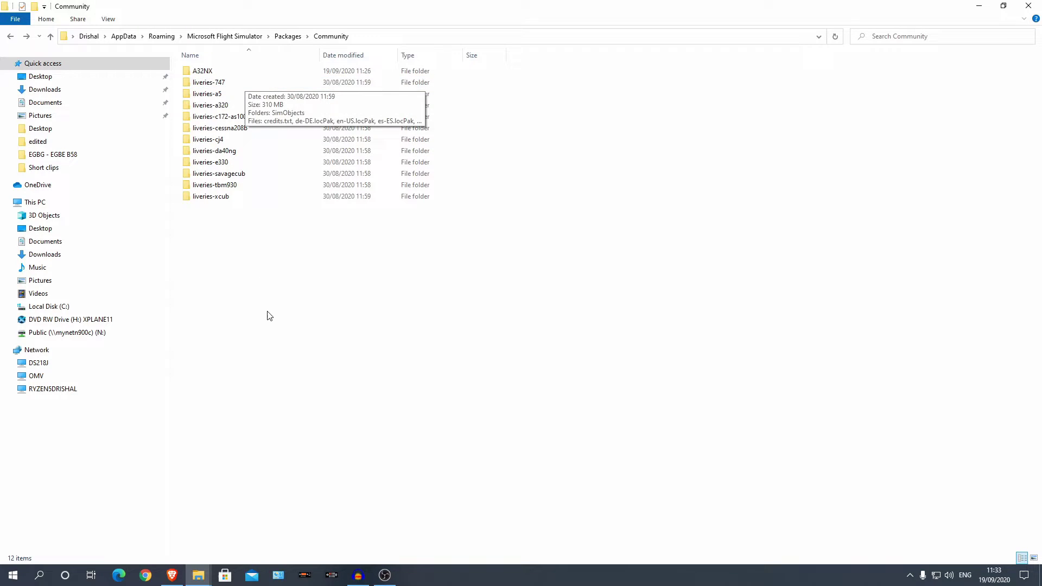
drag(258, 288, 211, 82)
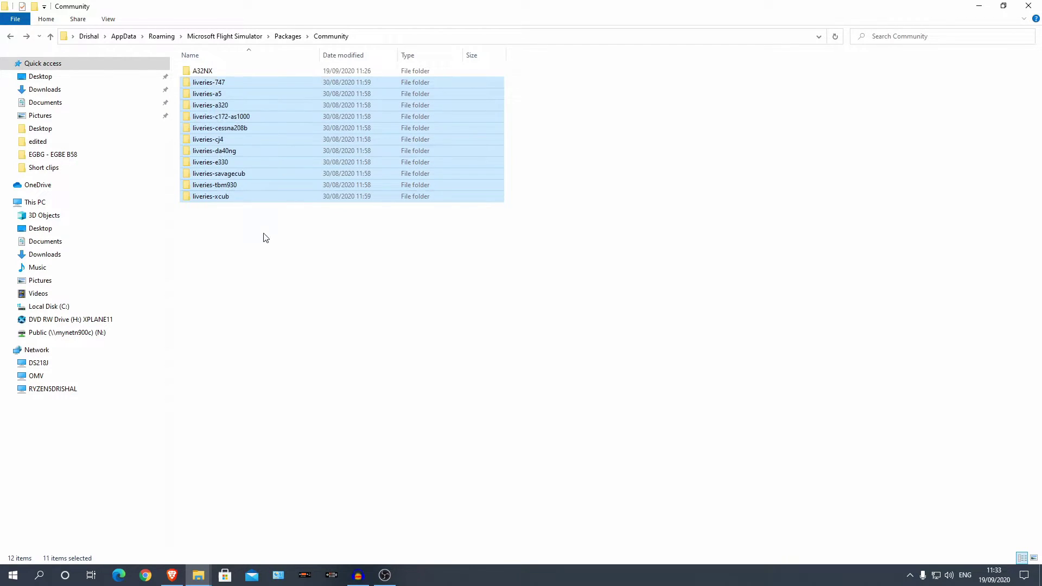
key(Delete)
click(552, 298)
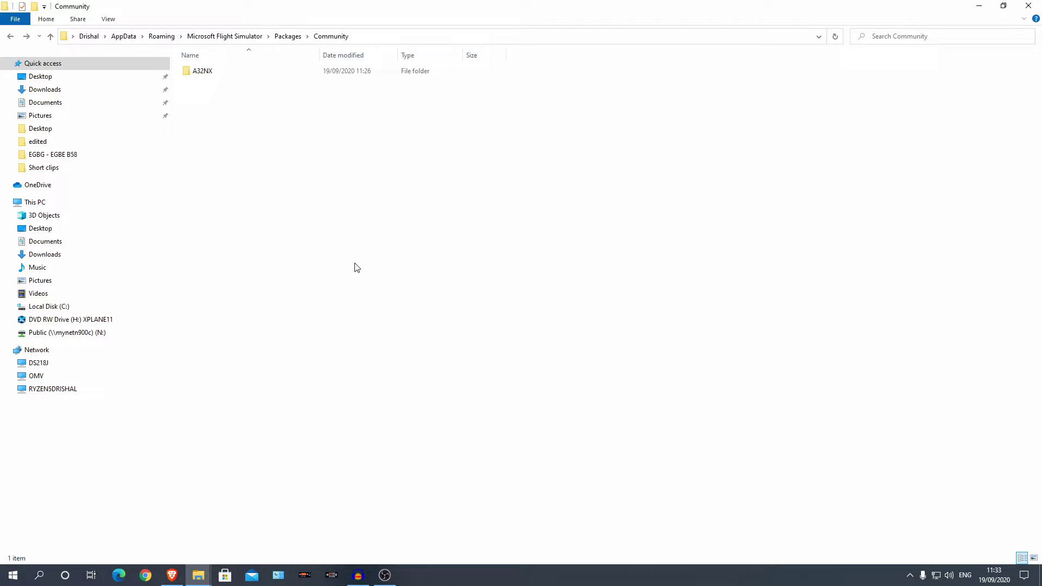
Step: Paste the copied livery folders into the Community folder and look through the resulting list
key(ctrl+v)
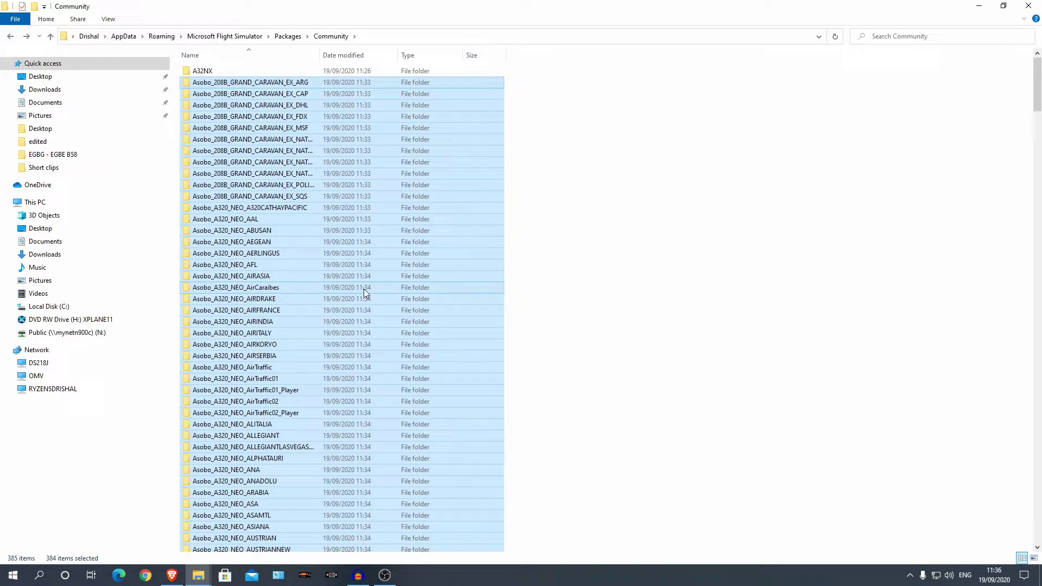
click(731, 209)
scroll(381, 347, down, 8)
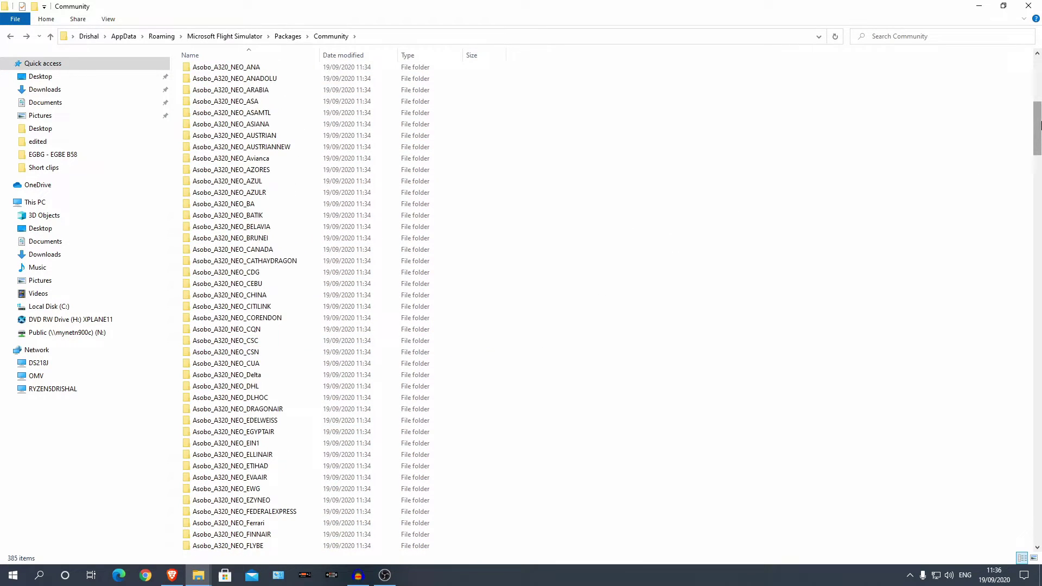
drag(1037, 131, 748, 343)
scroll(747, 343, up, 20)
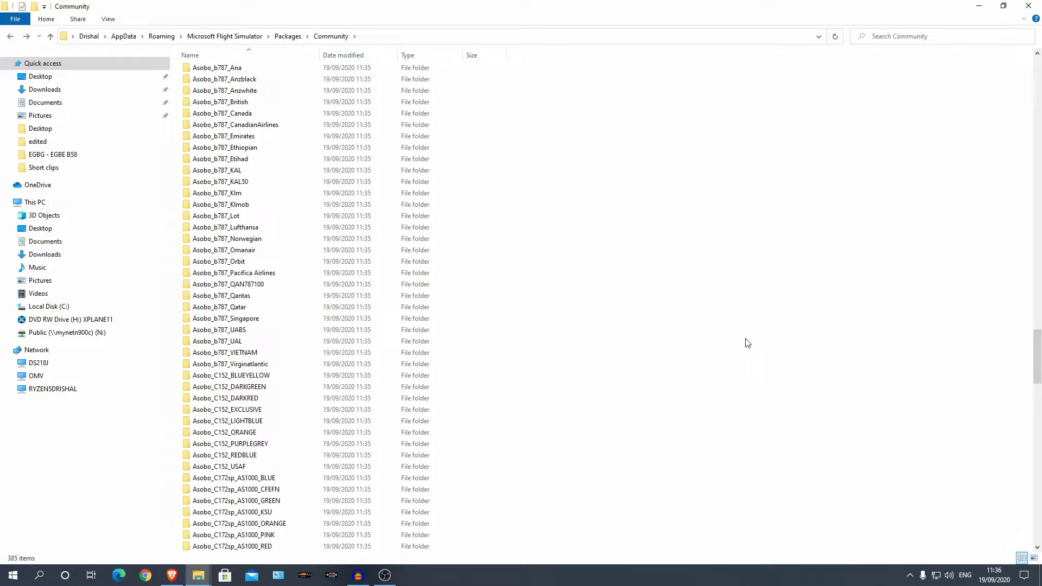
scroll(748, 343, up, 5)
scroll(747, 343, up, 20)
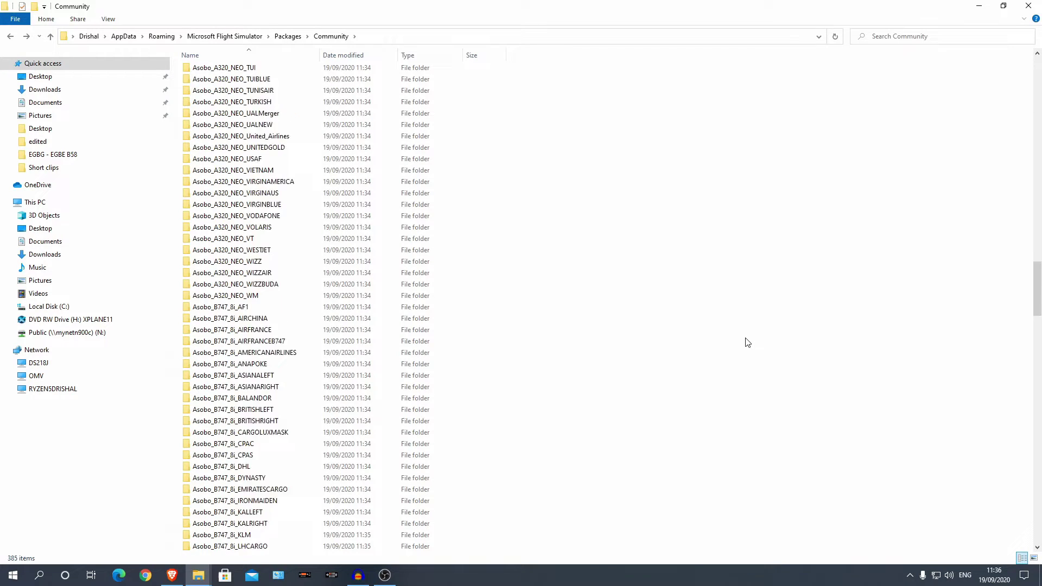
scroll(747, 343, up, 20)
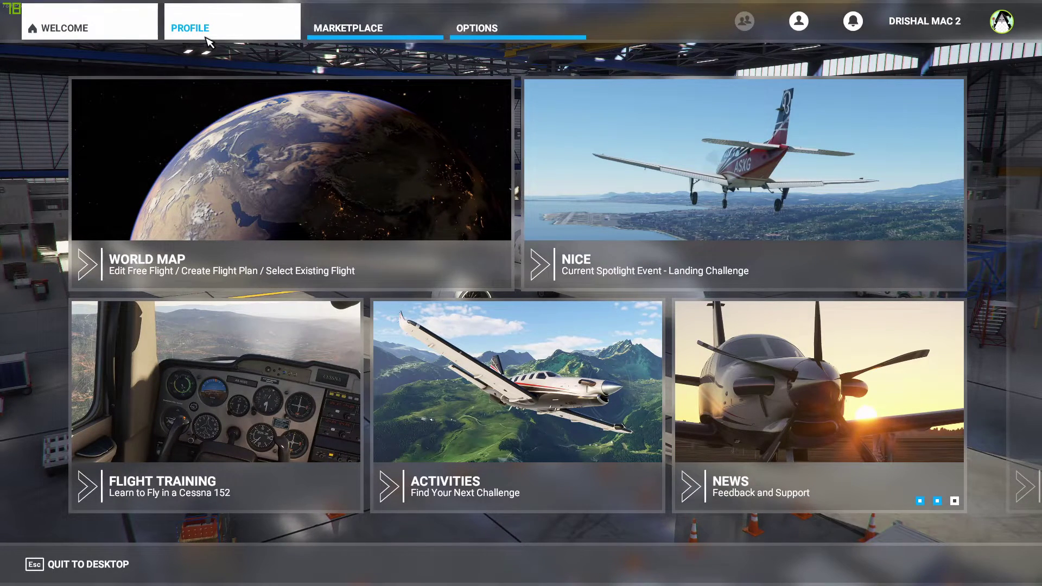
Step: In Microsoft Flight Simulator, open the hangar from the profile and browse the liveries available for the Airbus A320neo
click(247, 37)
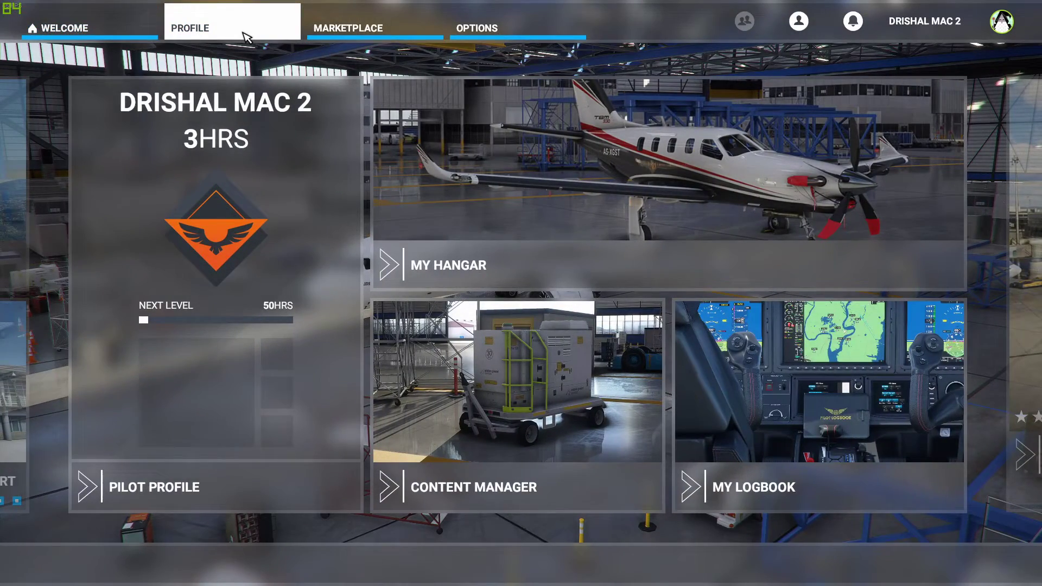
click(573, 96)
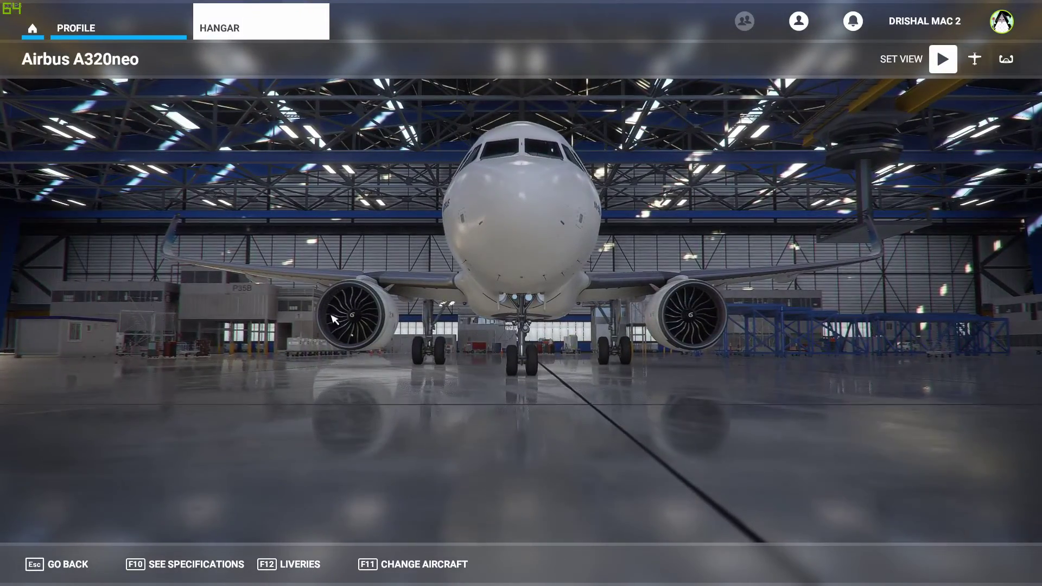
click(300, 564)
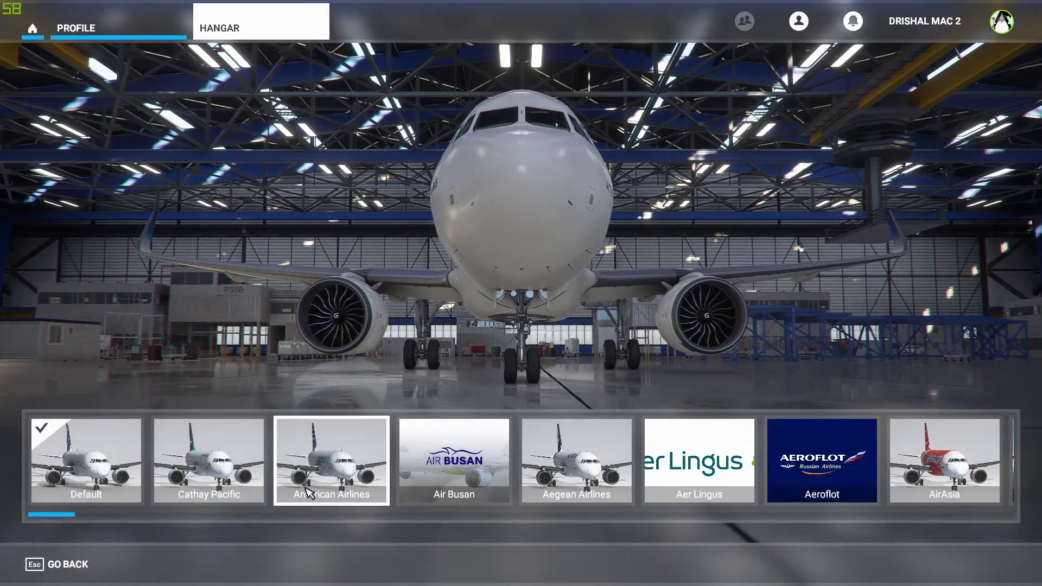
click(309, 493)
scroll(306, 486, down, 1)
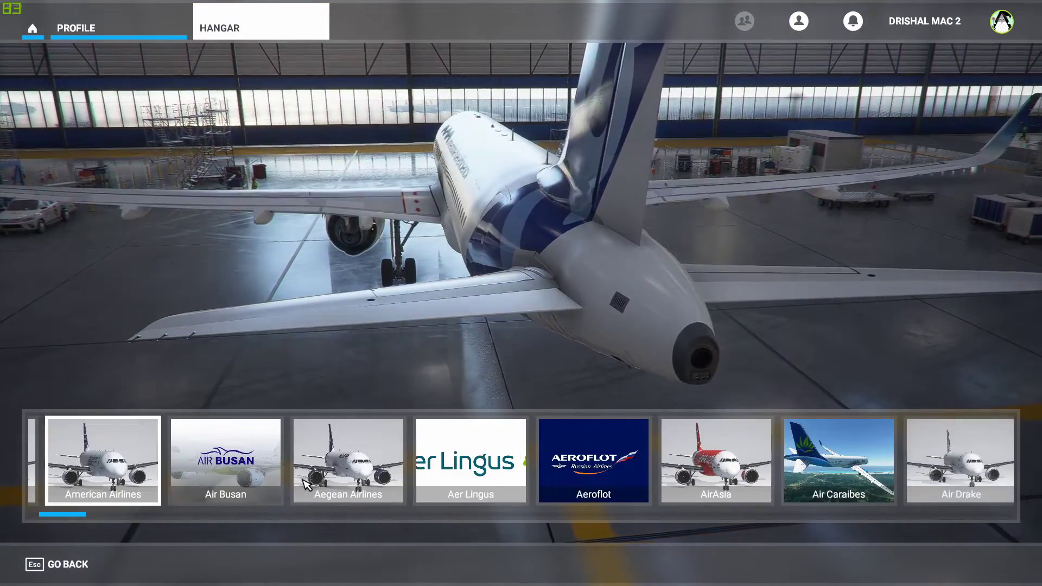
scroll(307, 484, down, 6)
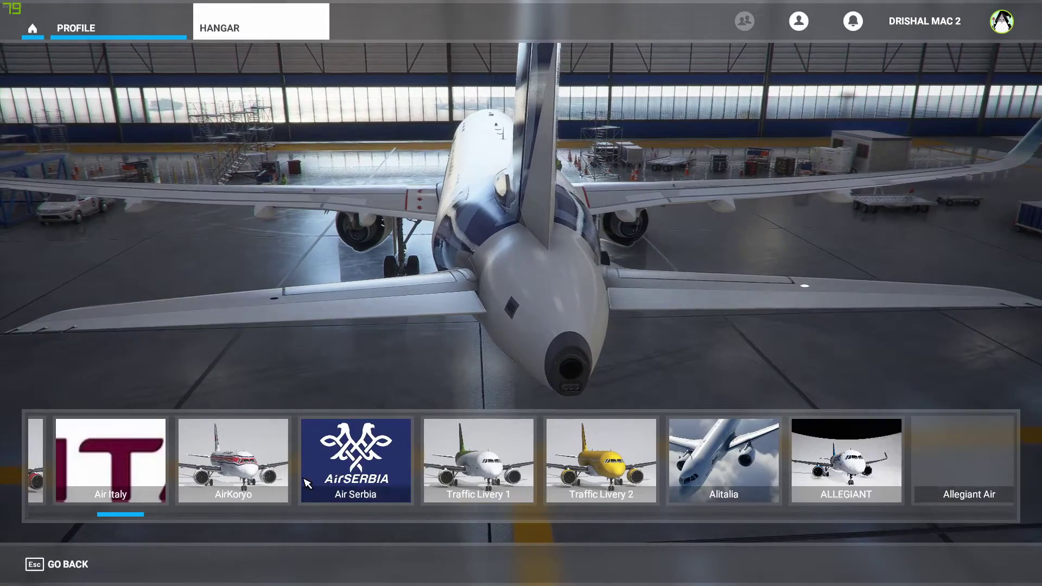
scroll(307, 483, down, 3)
drag(135, 516, 847, 520)
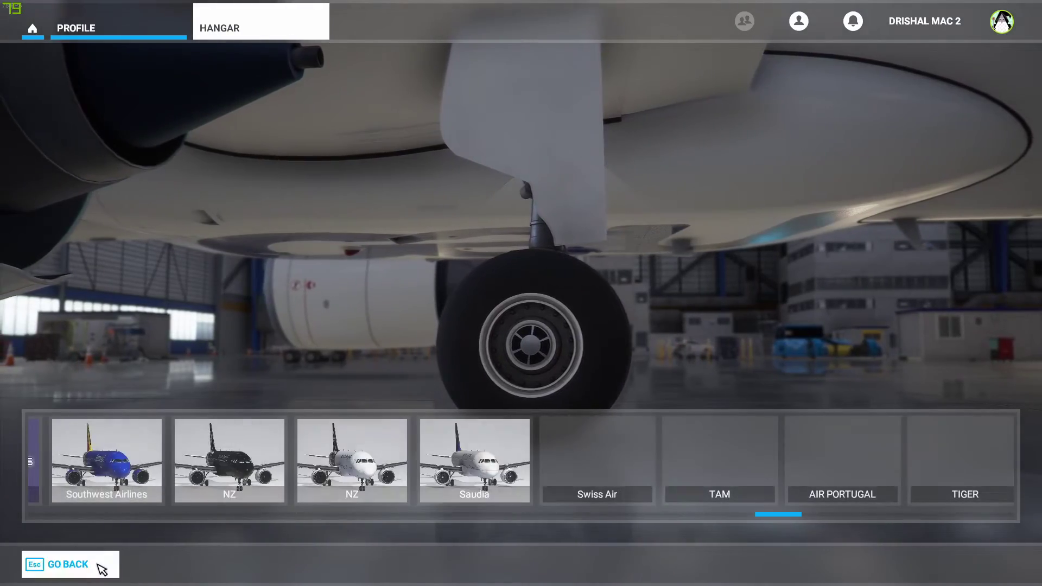
click(101, 568)
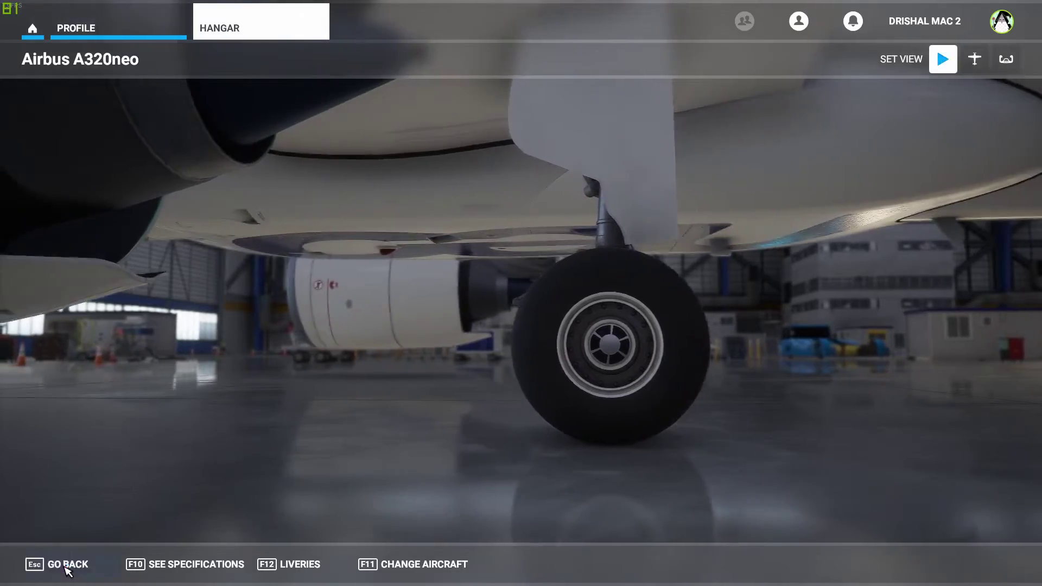
Step: Reopen the hangar and change the aircraft to the Boeing 787-10 Dreamliner
click(66, 568)
click(454, 263)
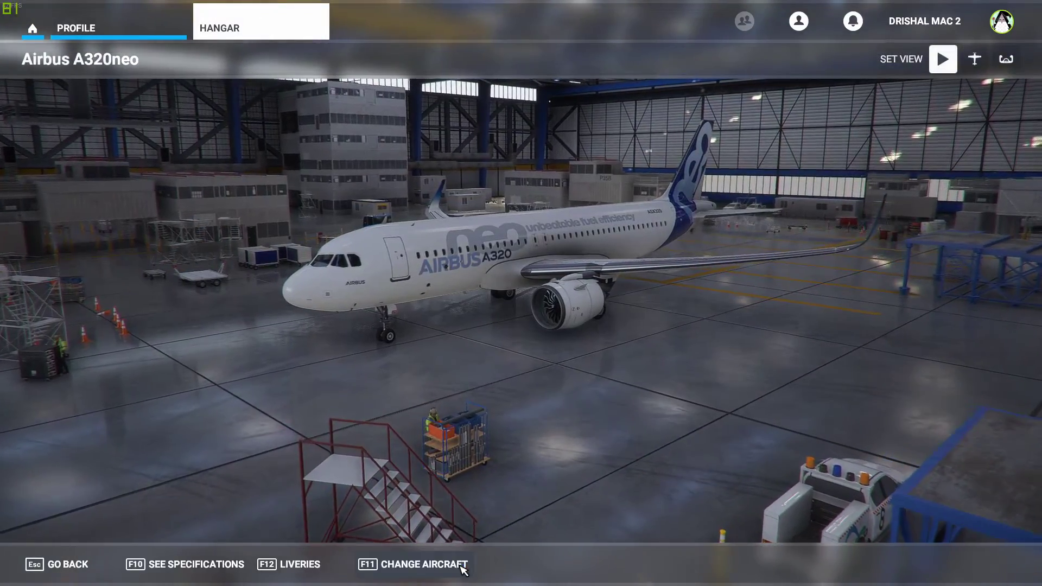
click(460, 565)
scroll(450, 230, down, 1)
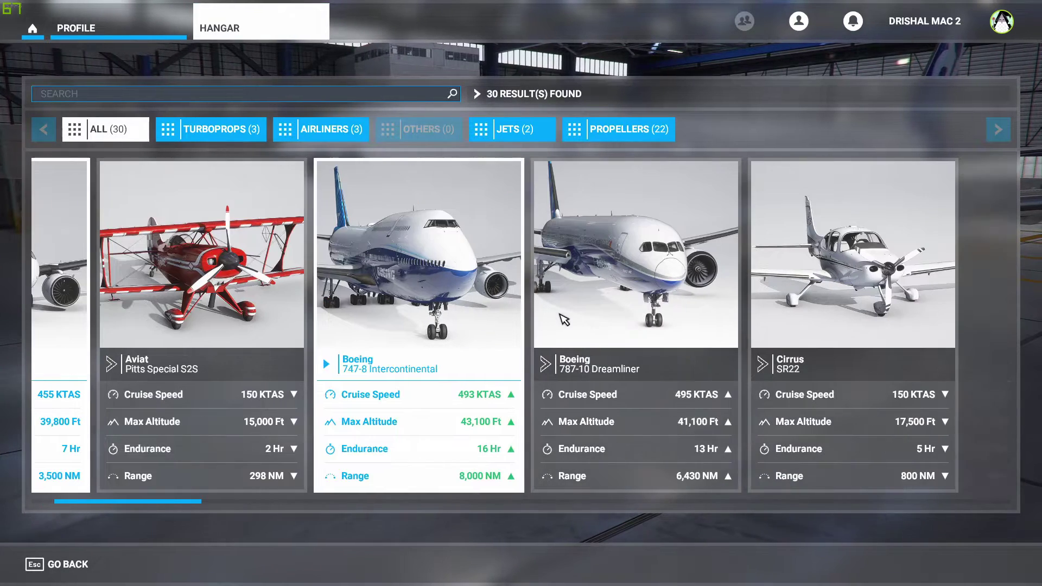
click(598, 480)
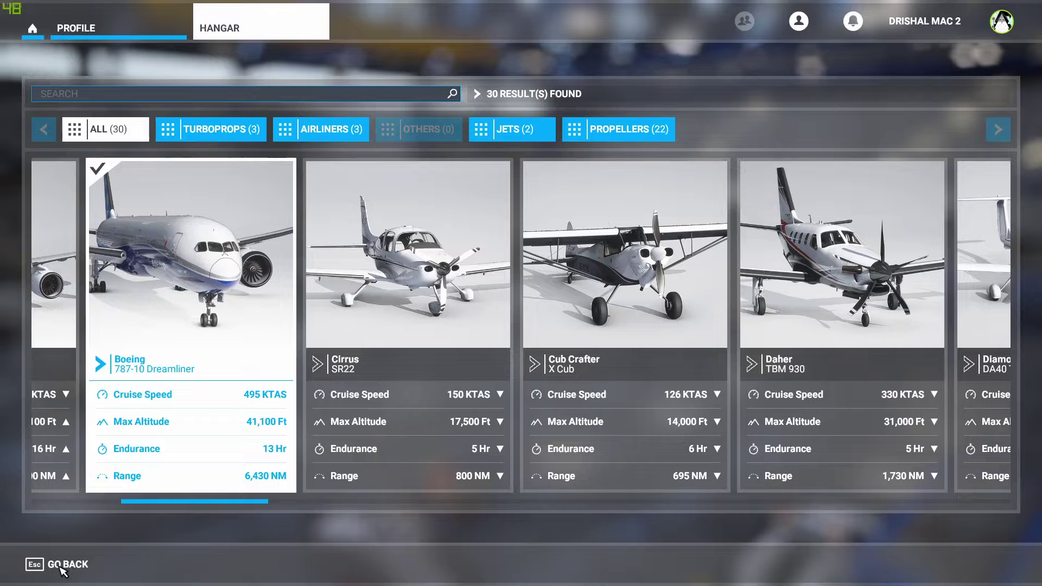
click(62, 568)
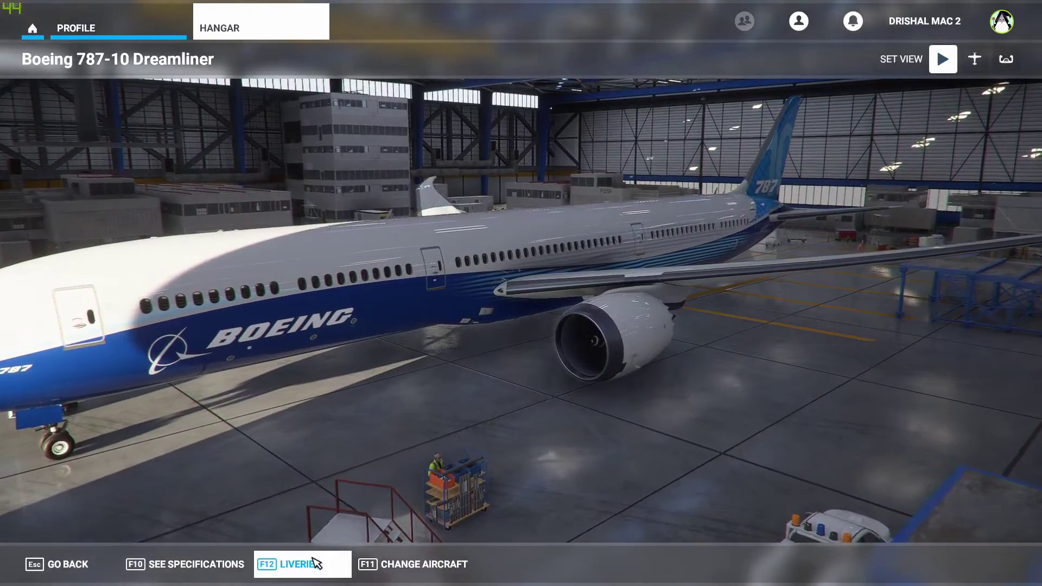
Step: Apply the British Airways livery to the Boeing 787-10 and view the aircraft in the hangar
click(310, 565)
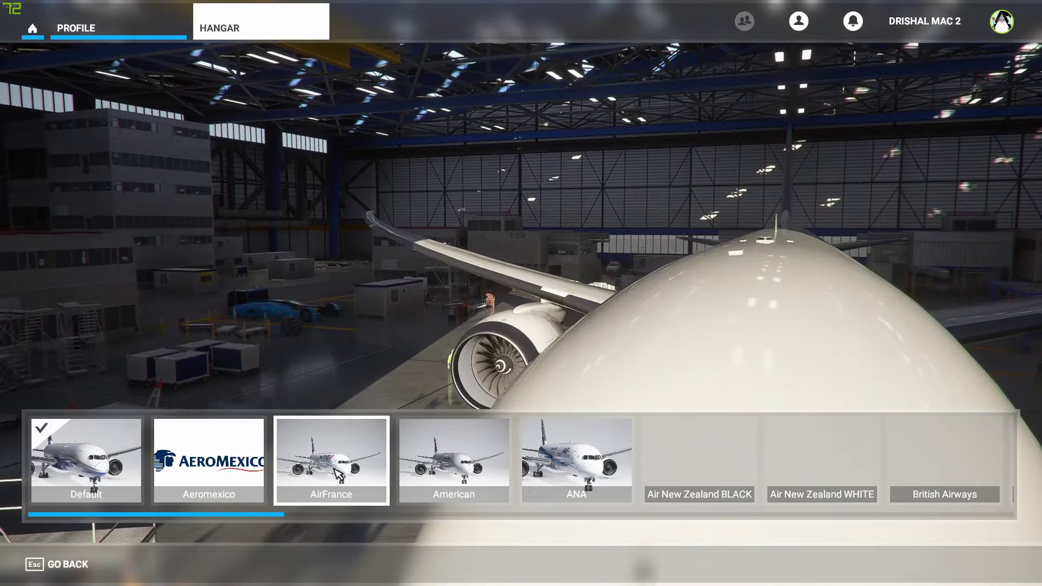
scroll(571, 473, down, 1)
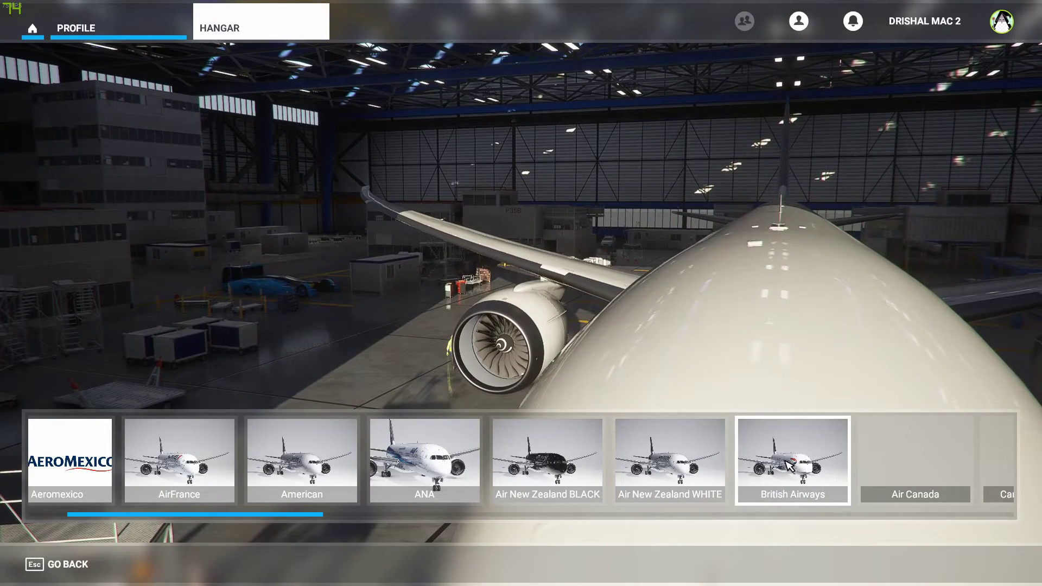
click(788, 466)
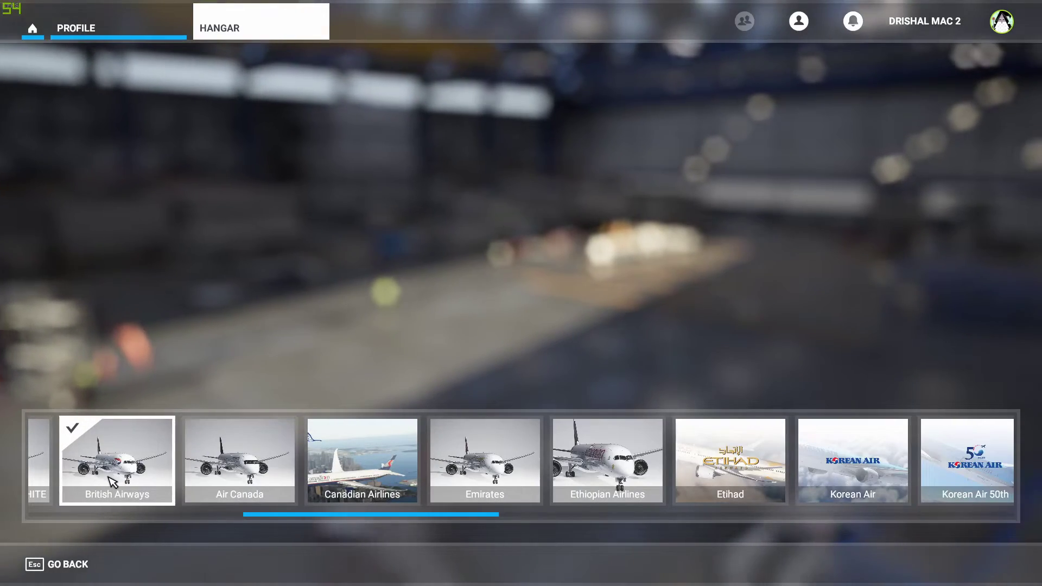
click(81, 564)
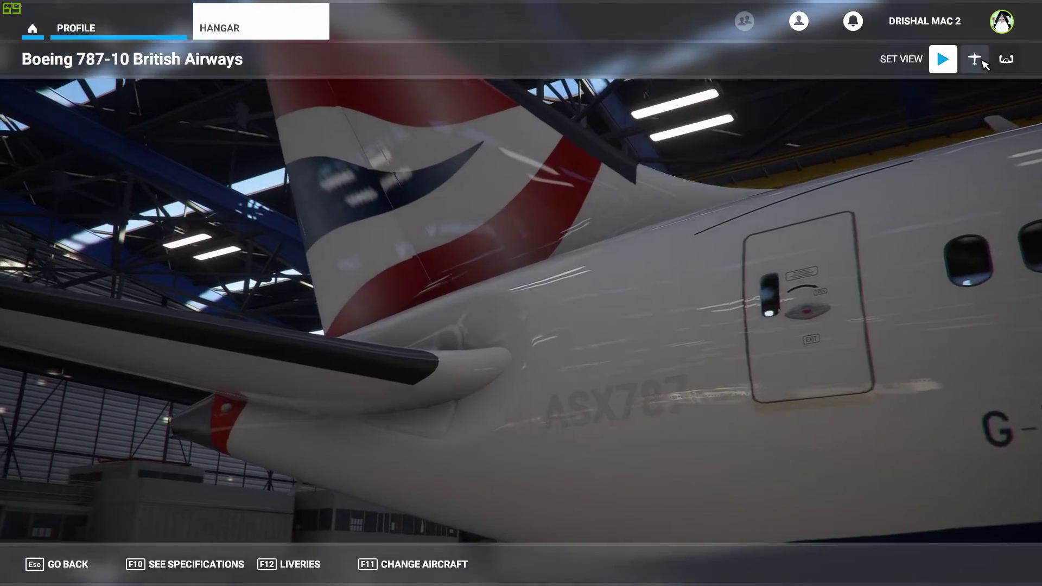
click(1006, 60)
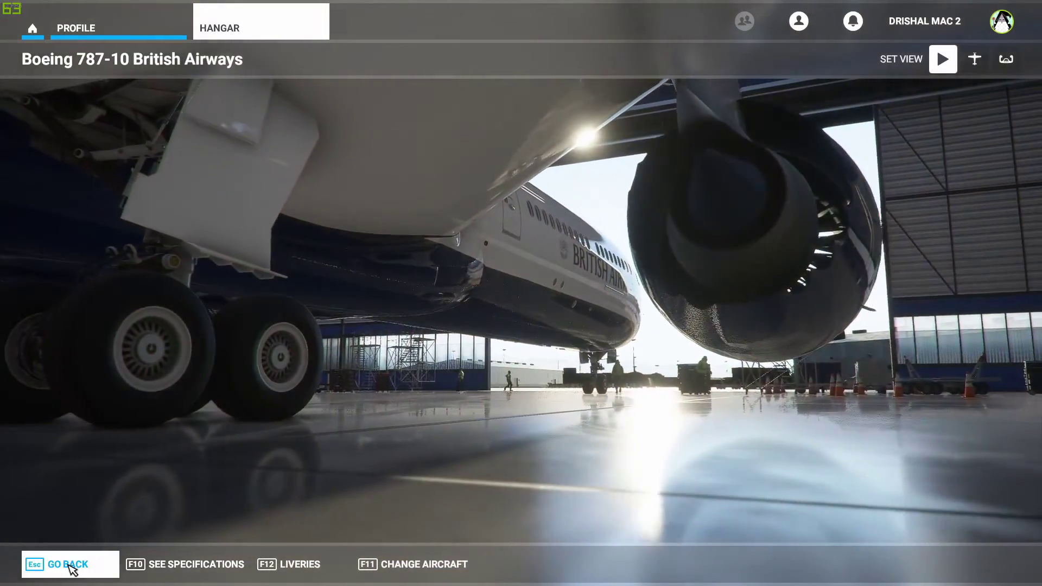
click(68, 565)
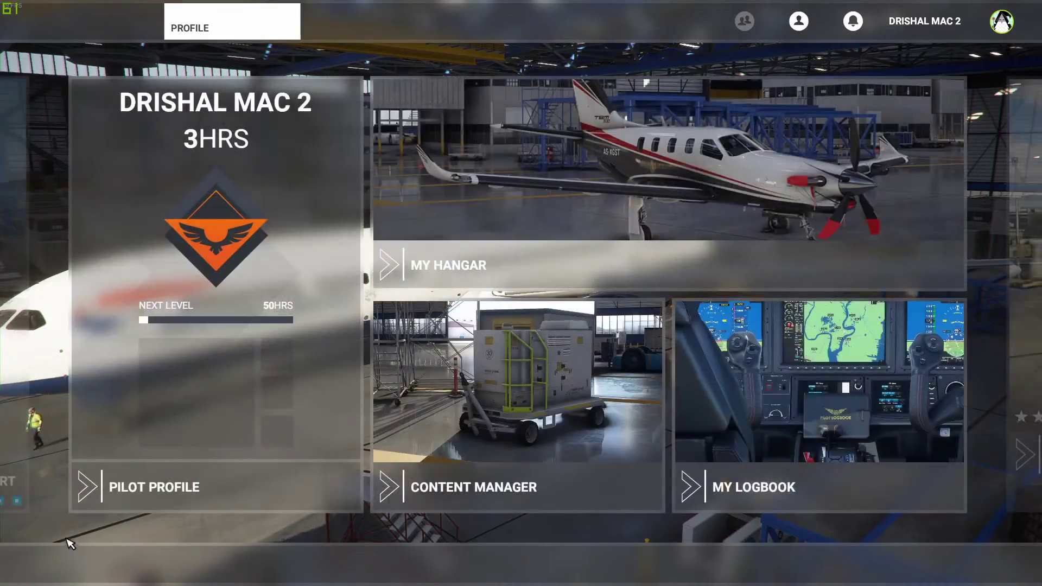
Step: Open the World Map and set the departure to Ramp 10 parking at EGNX East Midlands, Nottingham
click(93, 28)
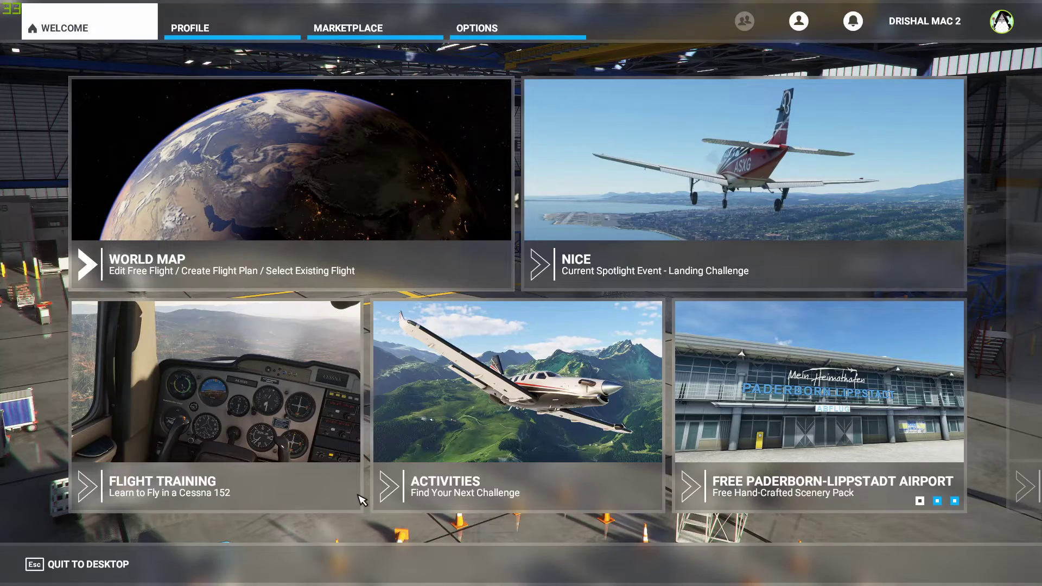
key(Return)
click(391, 80)
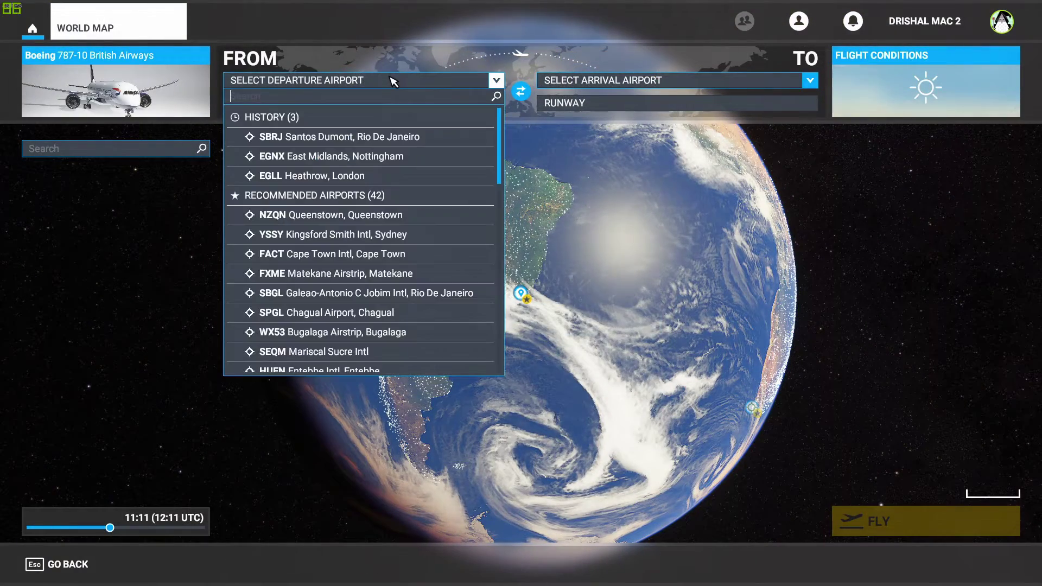
click(304, 157)
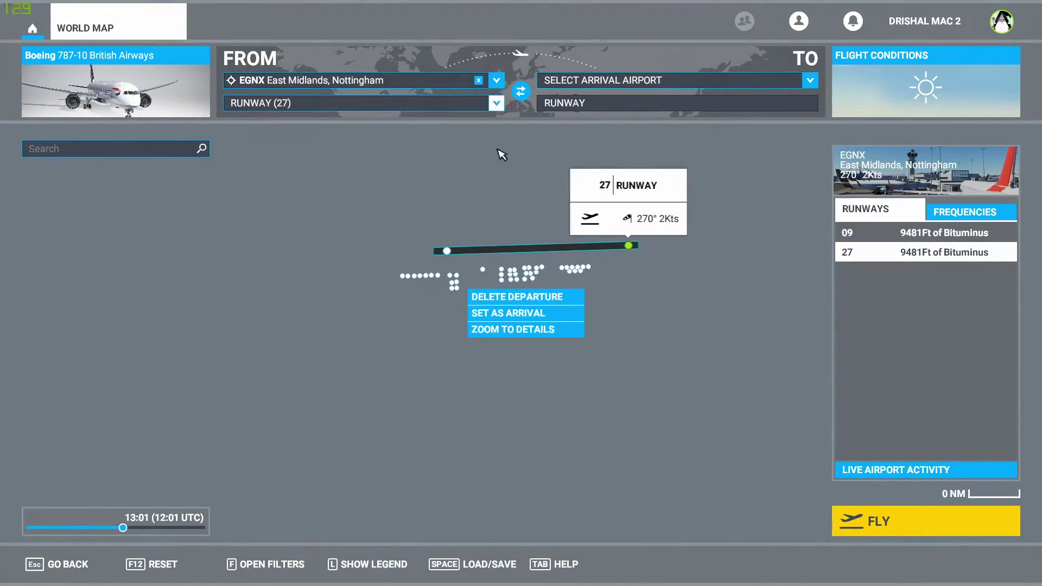
click(454, 281)
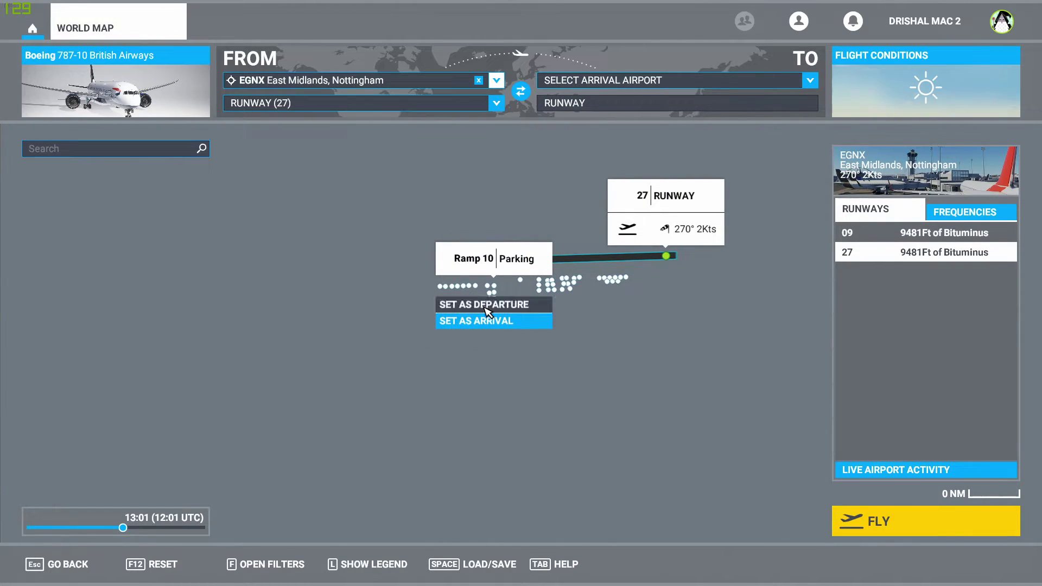
click(483, 305)
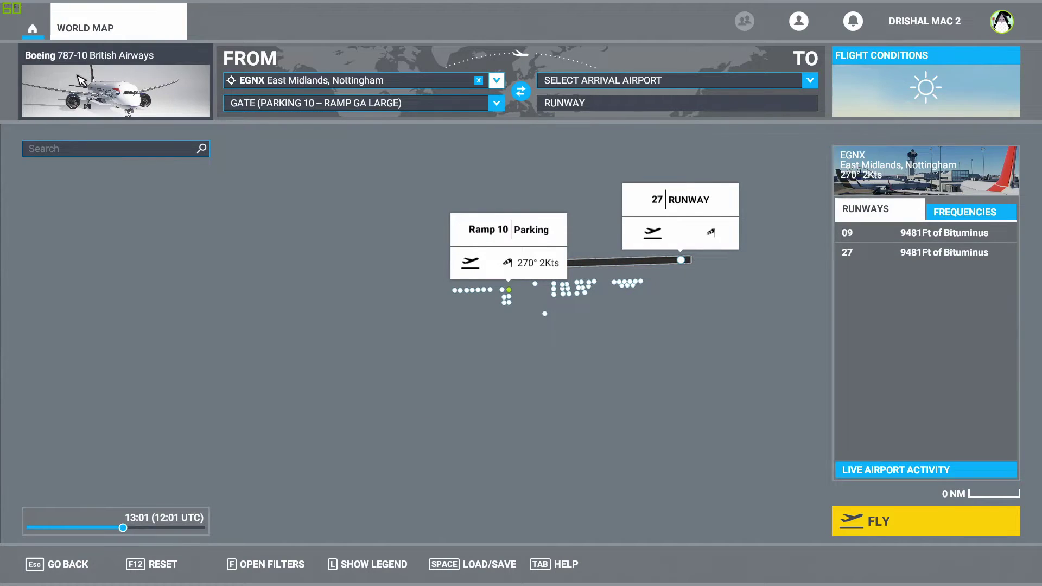
Step: Change the flight's aircraft to the Airbus A320neo from the airliners category and return to the World Map
click(83, 91)
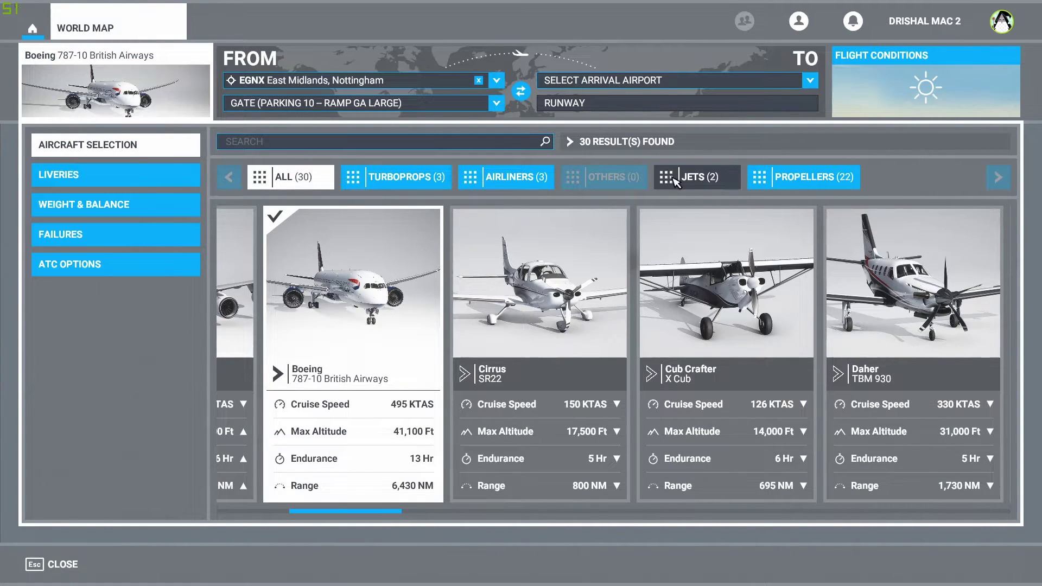
click(675, 182)
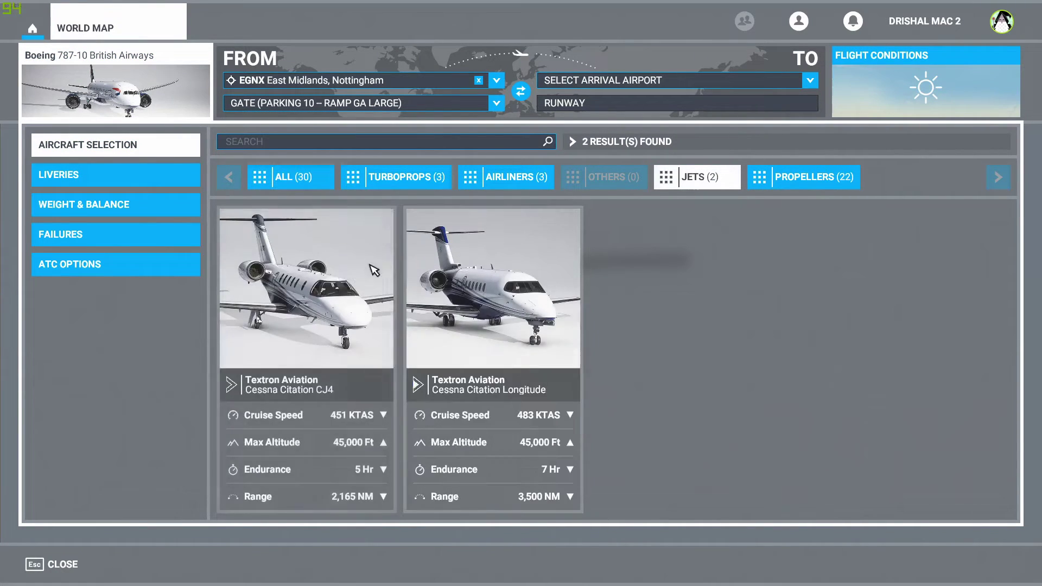
click(519, 185)
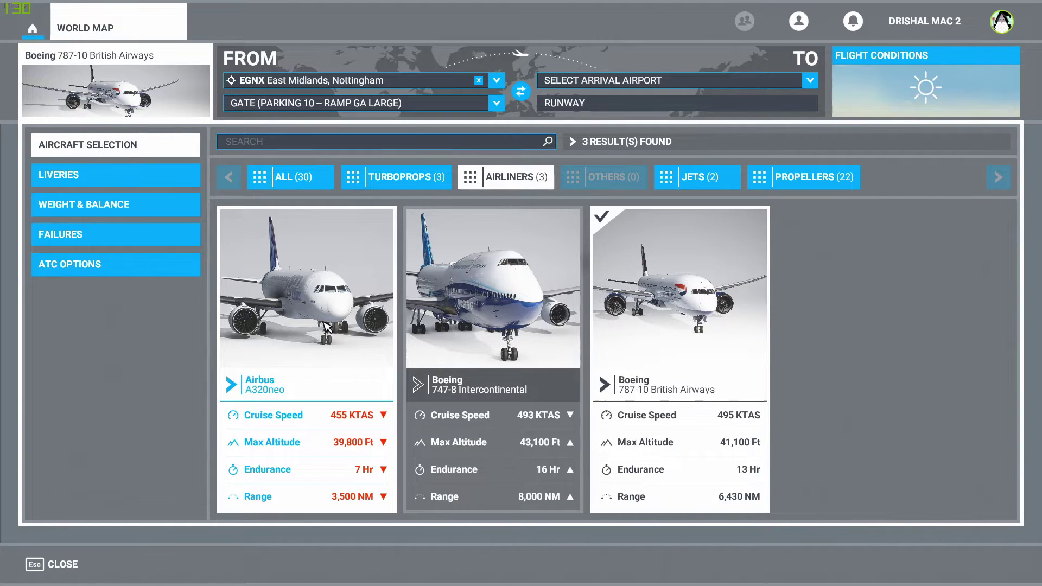
click(325, 329)
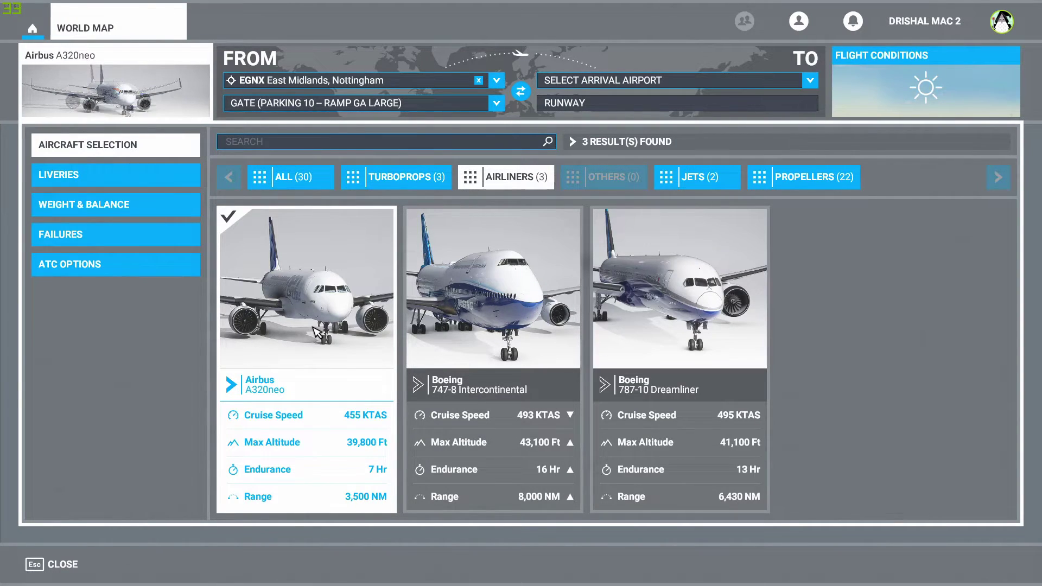
click(49, 570)
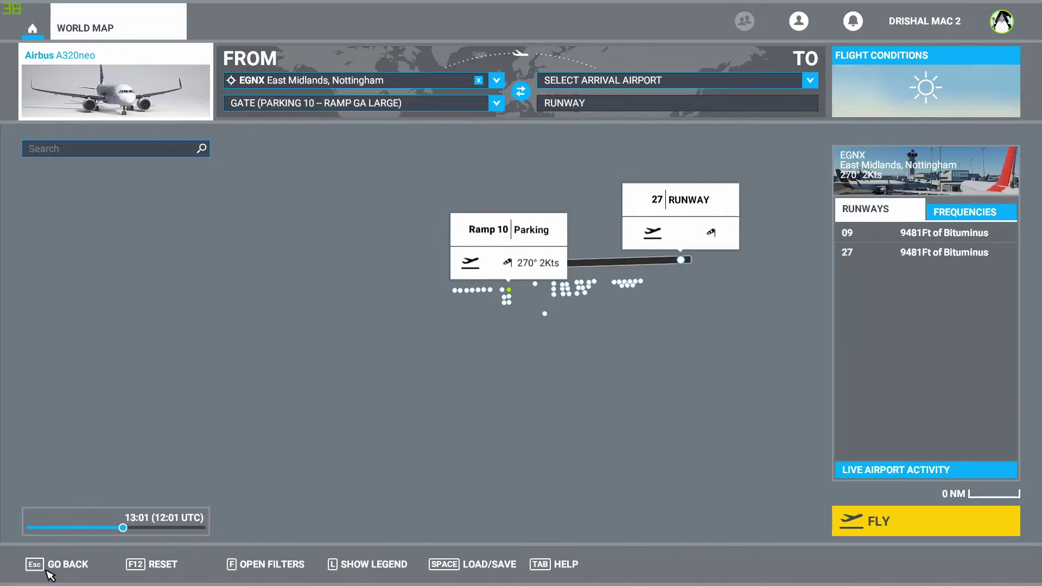
Step: Start the flight at East Midlands and view the parked A320neo from the external camera, circling around to its nose
click(907, 525)
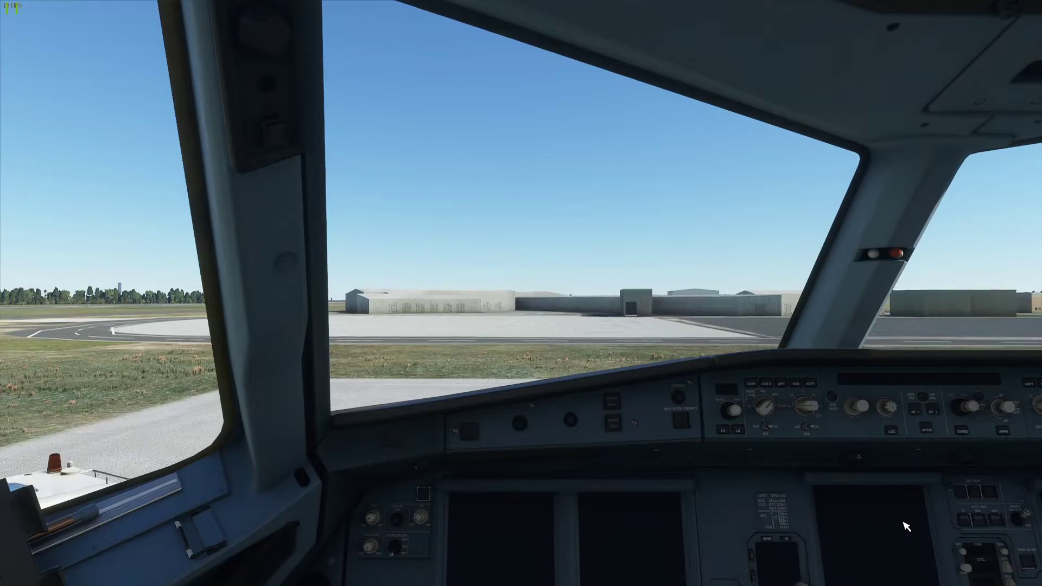
key(End)
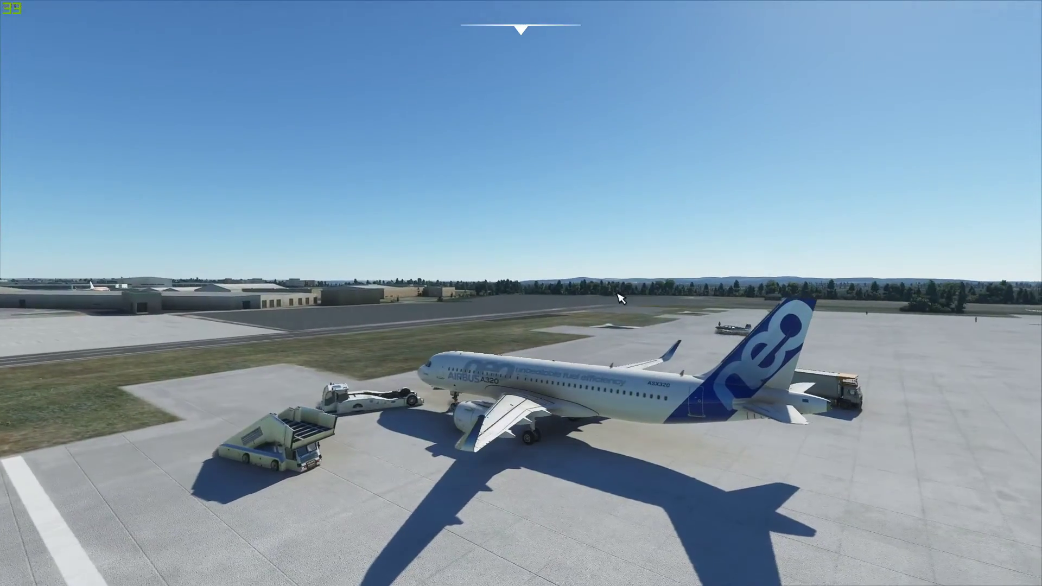
drag(621, 298, 849, 321)
drag(470, 329, 391, 320)
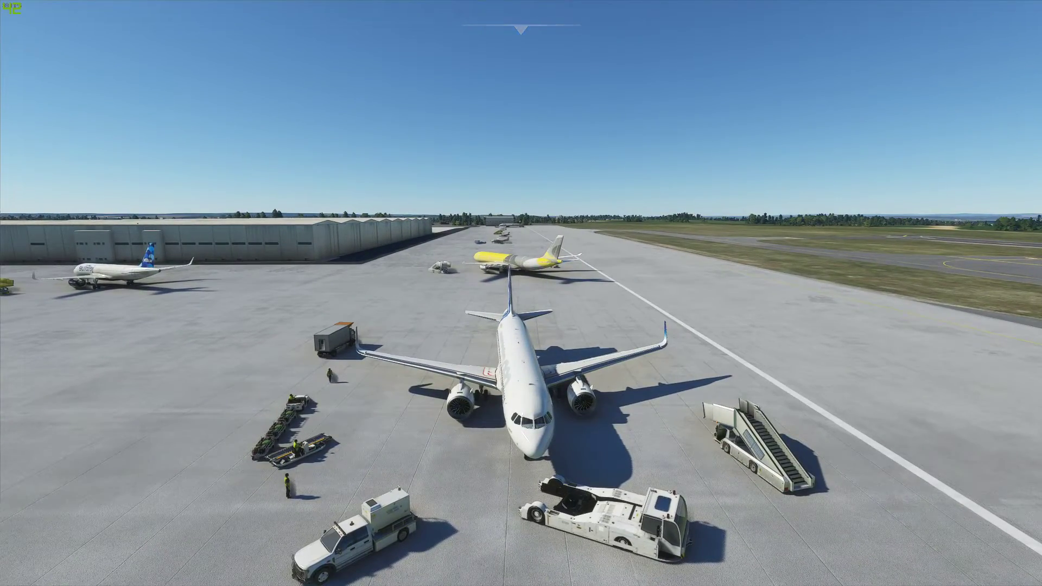
Step: Switch to the drone camera and adjust the drone speed in the showcase camera settings
key(Insert)
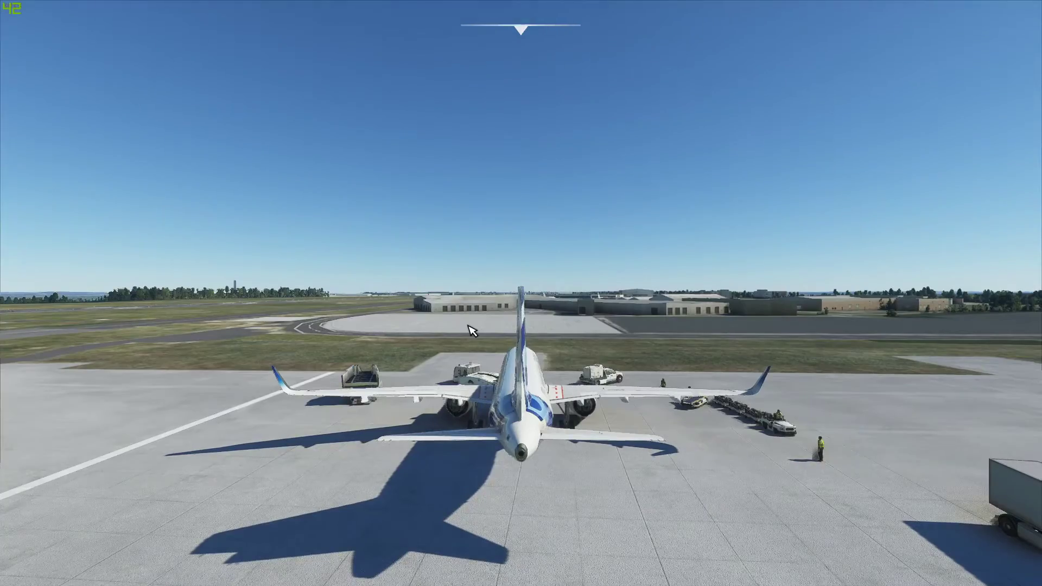
mouse_move(259, 61)
click(335, 54)
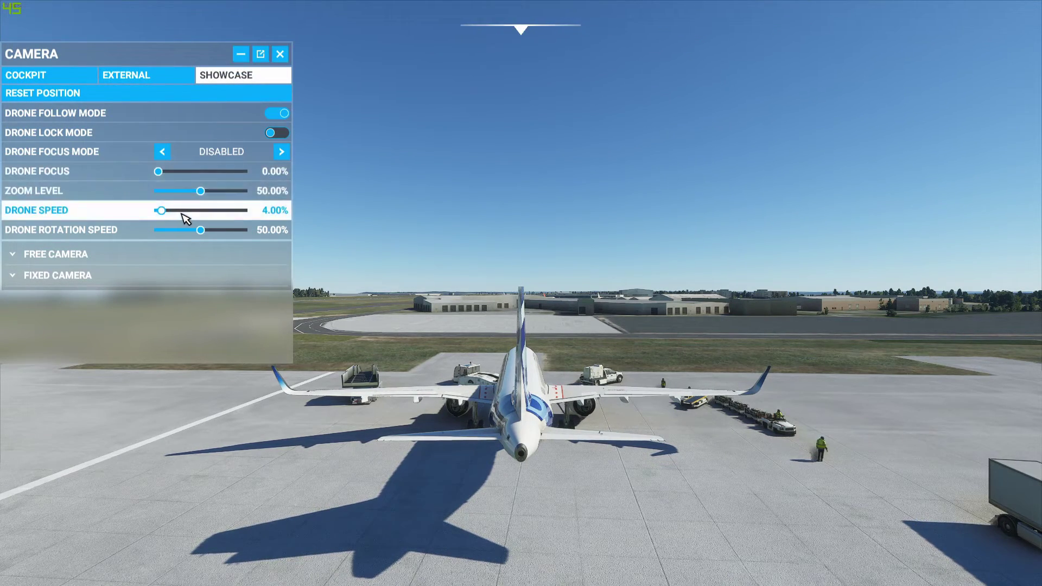
drag(163, 211, 289, 66)
click(280, 54)
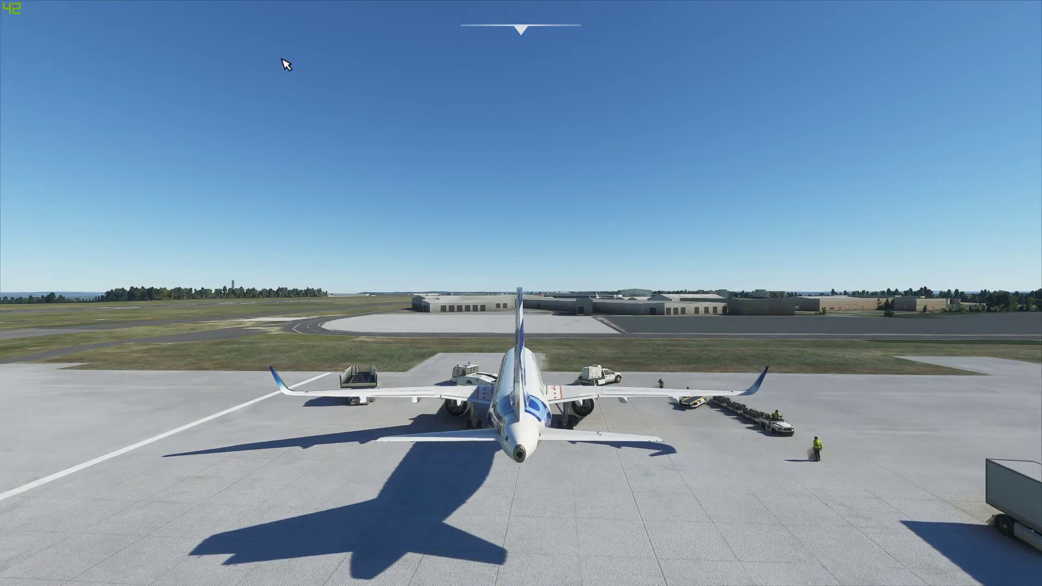
Step: Fly the drone across the apron to examine the liveries on the other parked aircraft
key(d)
key(w)
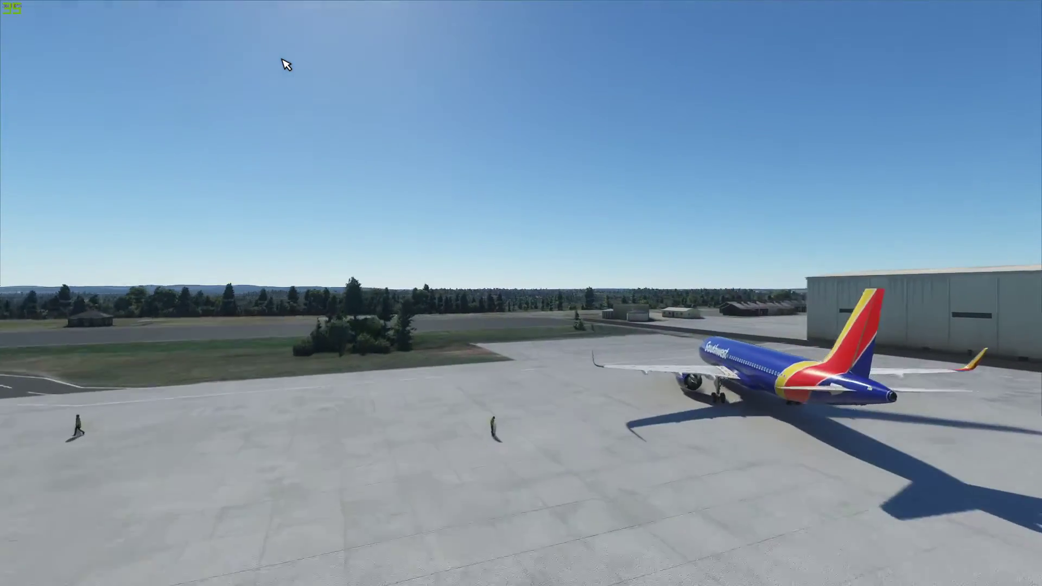
key(s)
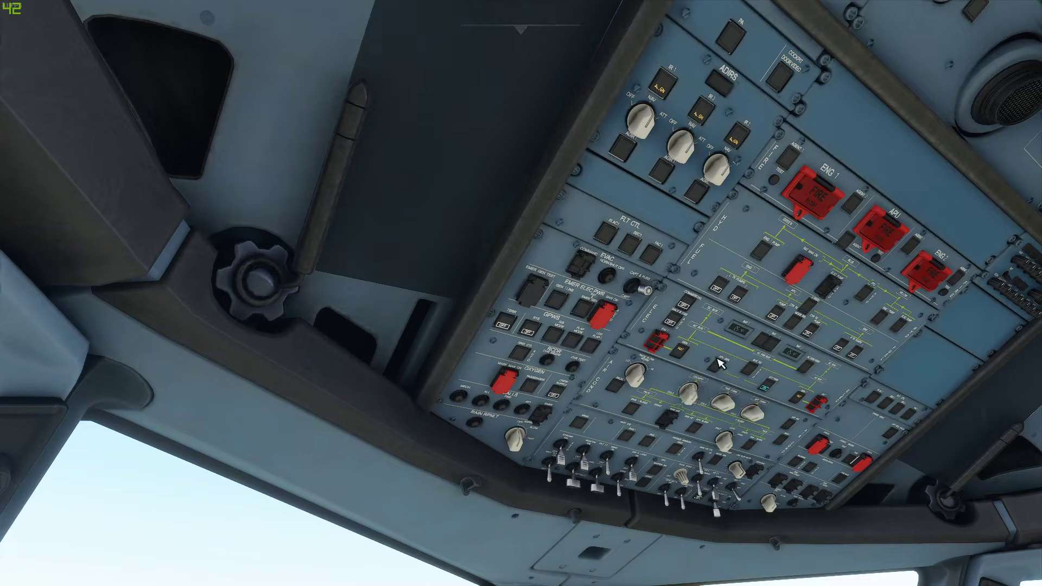
Step: Look over the A320neo cockpit's main panel and captain's side, and circle the aircraft in the external view
key(ctrl+space)
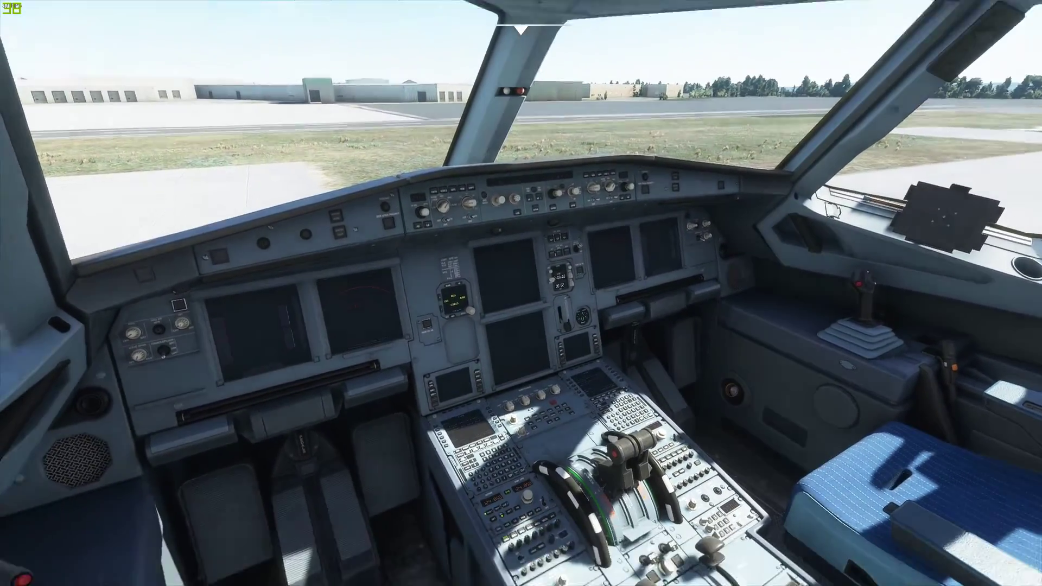
key(ctrl+Left)
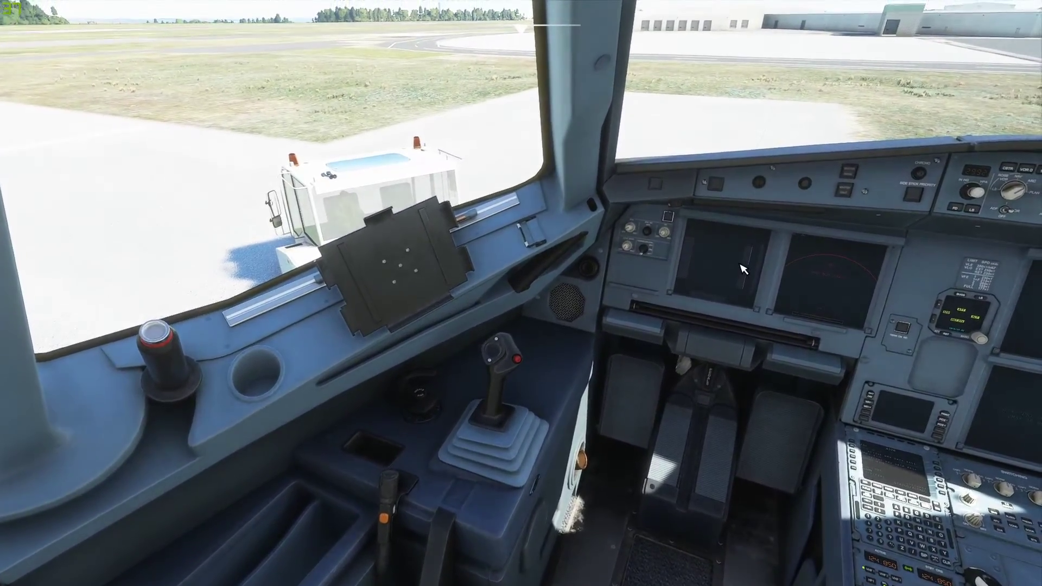
key(End)
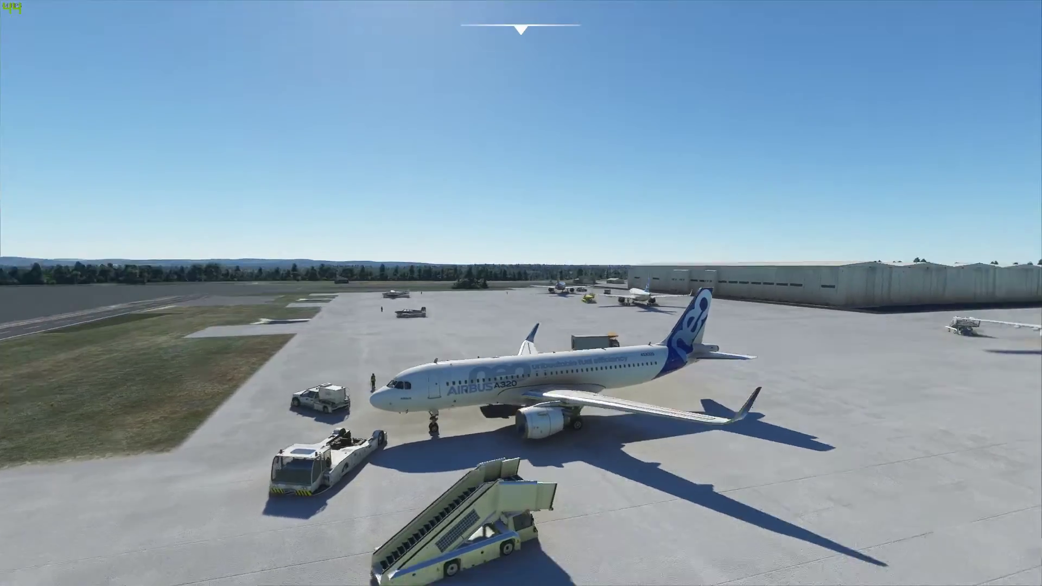
key(Right)
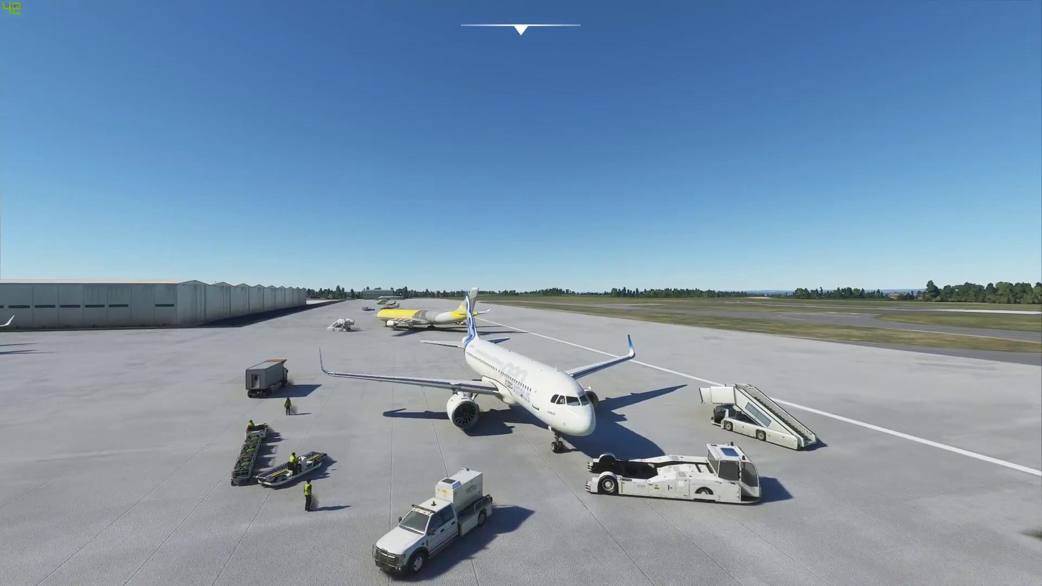
key(Right)
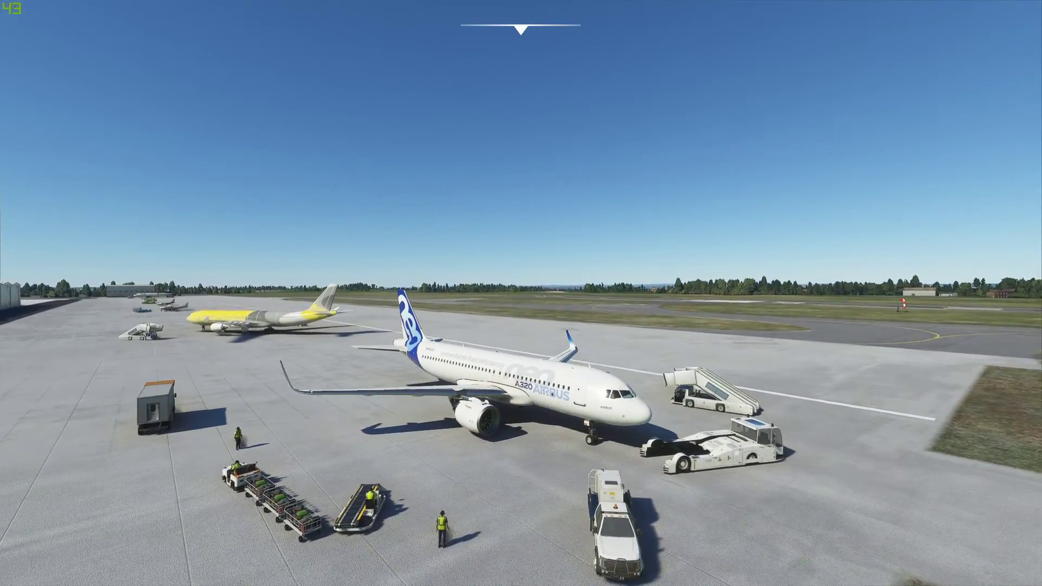
key(Right)
key(Right)
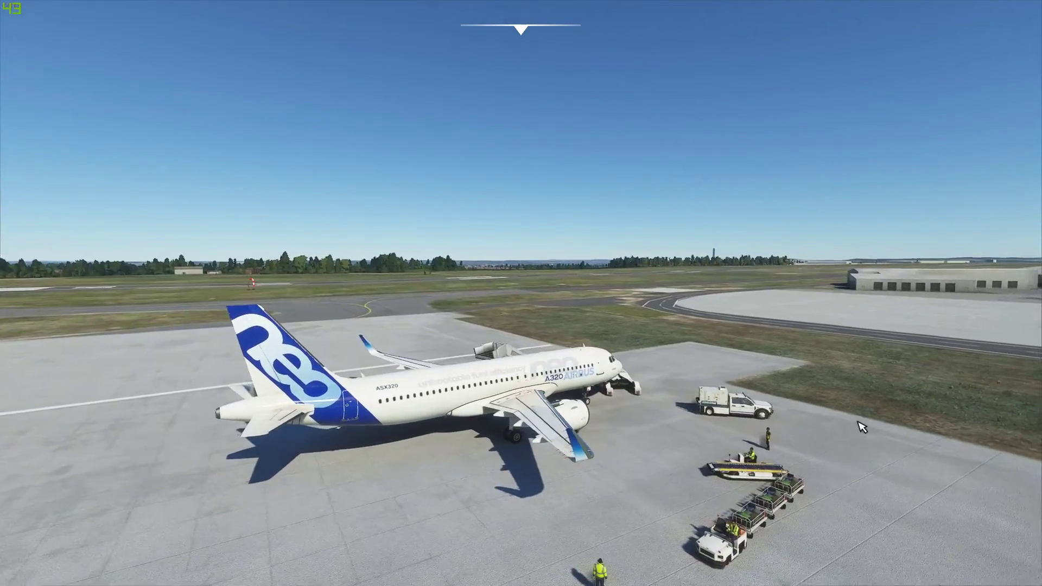
key(Right)
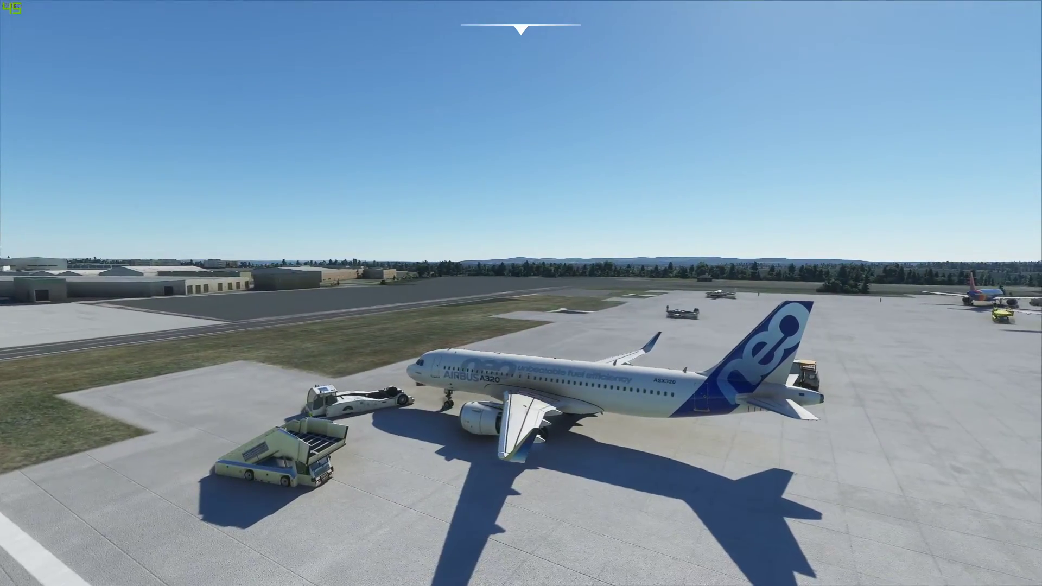
key(Right)
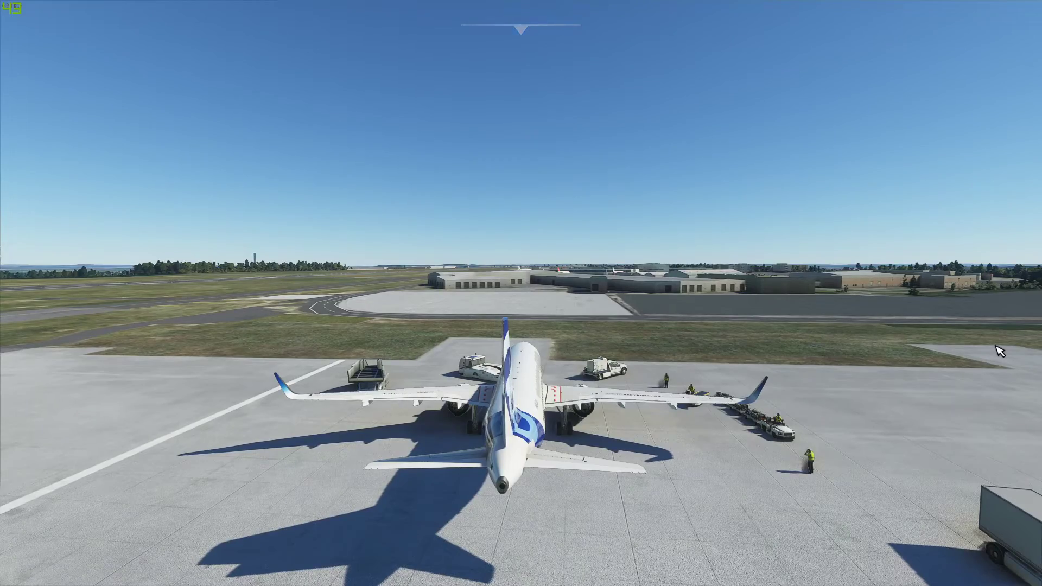